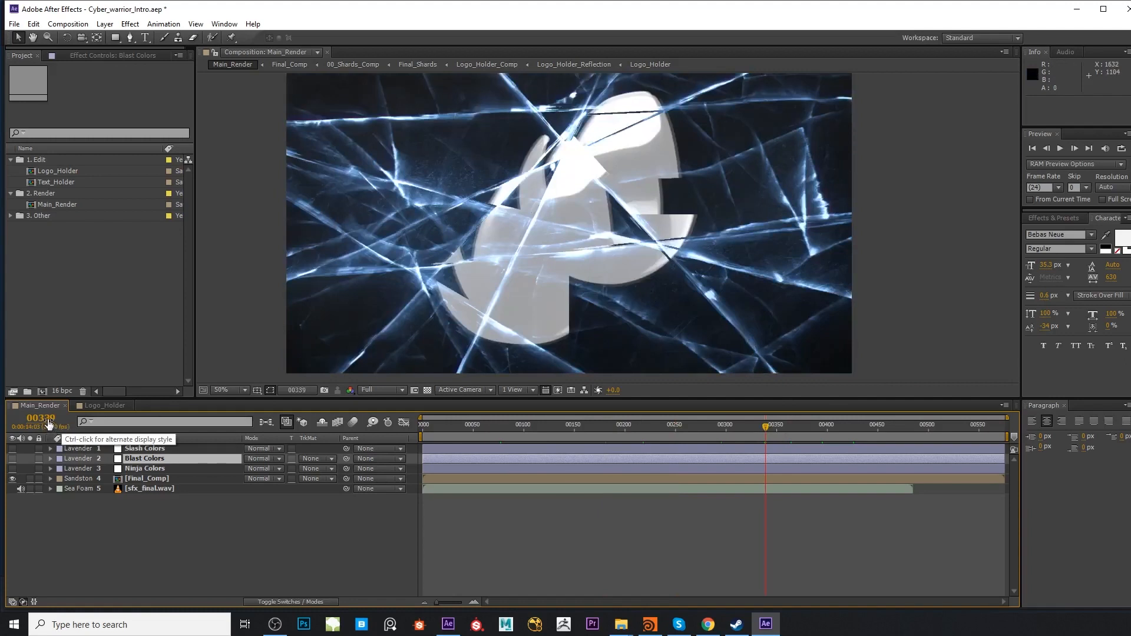
Switch the Main_Render time display from frames to timecode and import huksy.png from the Envato Logos folder
{"action": "left_click", "coordinate": [49, 423], "text": "ctrl"}
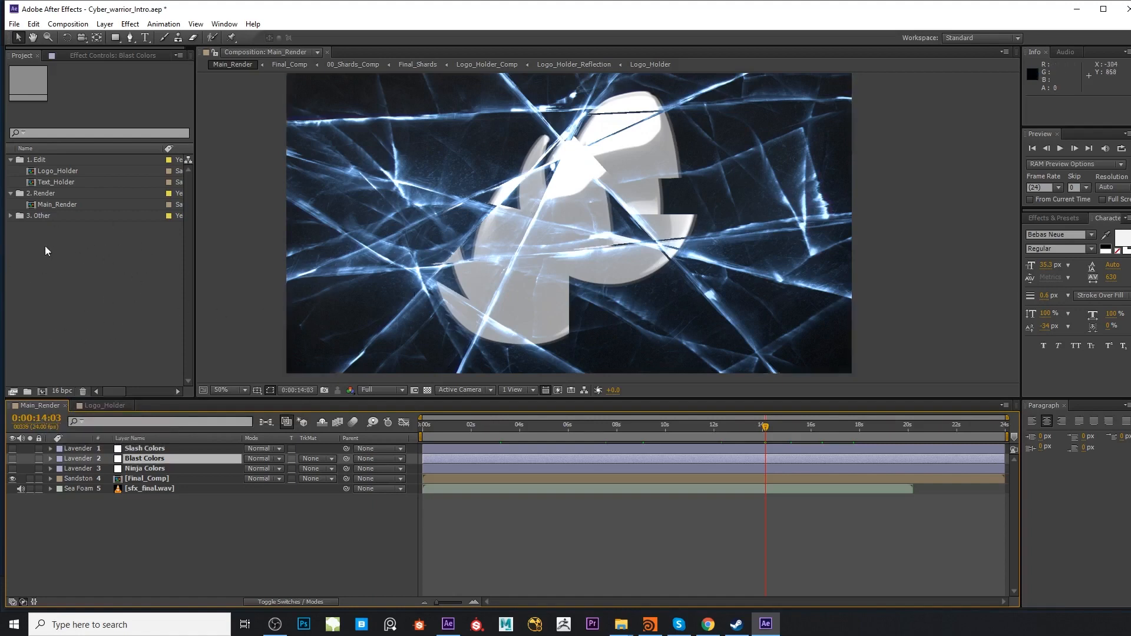
{"action": "double_click", "coordinate": [110, 267]}
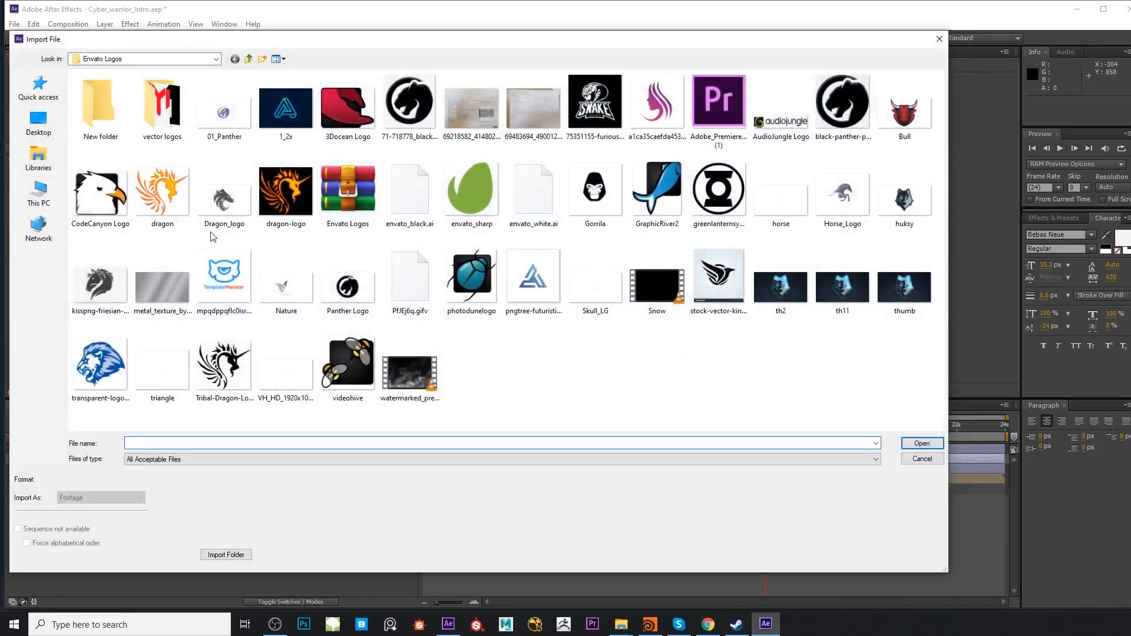
{"action": "double_click", "coordinate": [892, 202]}
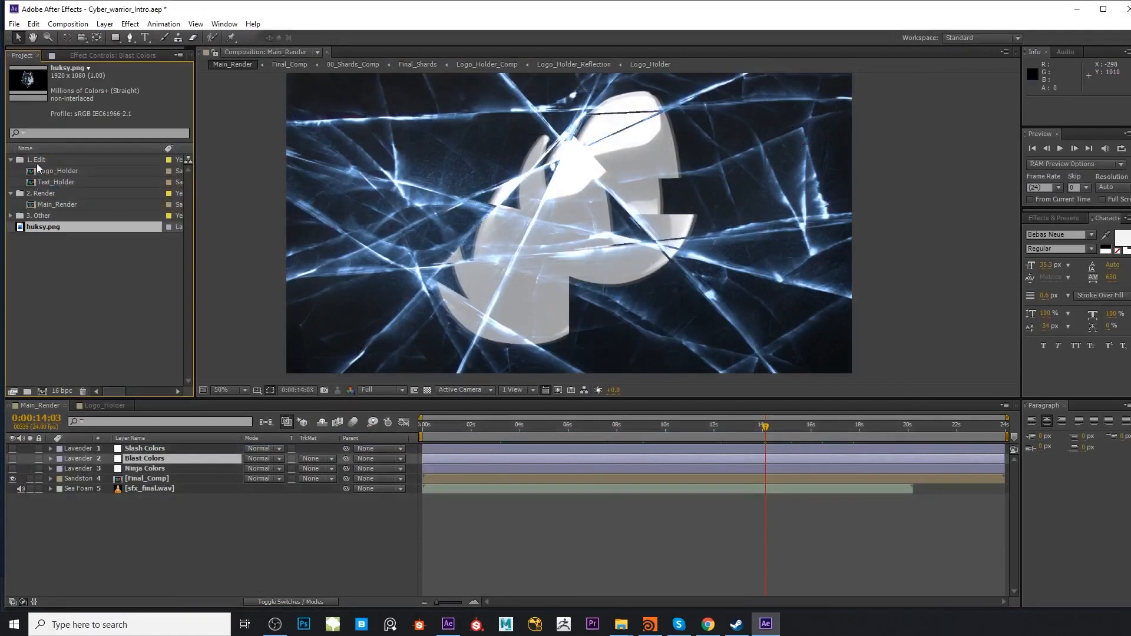
Open the Logo_Holder composition and set its preview resolution to Full
{"action": "double_click", "coordinate": [66, 171]}
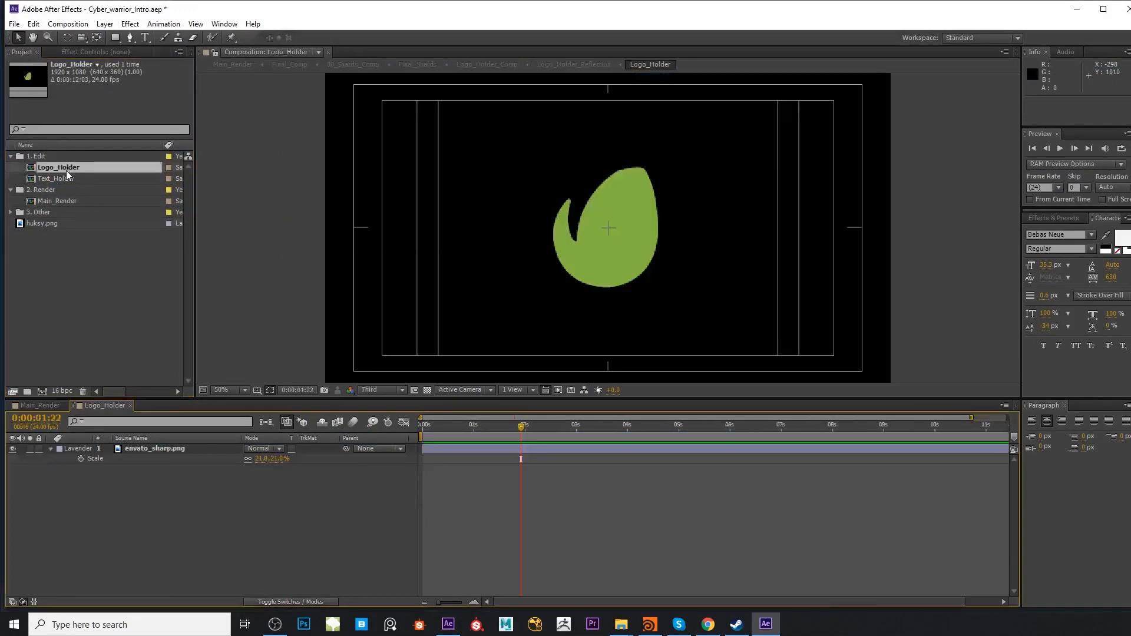
{"action": "left_click", "coordinate": [378, 388]}
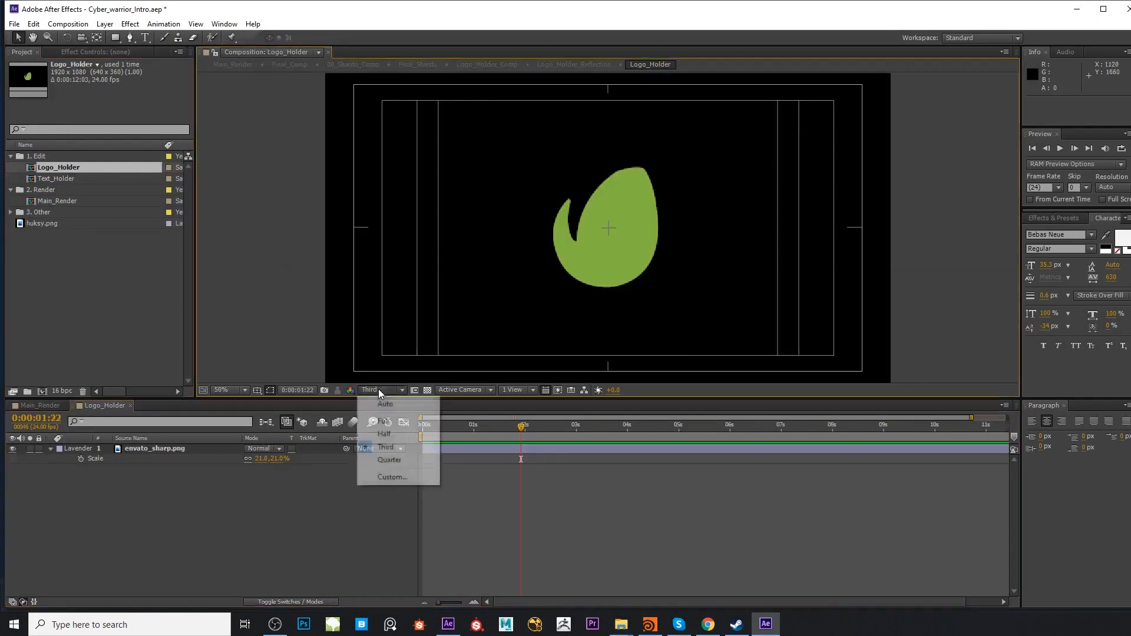
{"action": "left_click", "coordinate": [382, 416]}
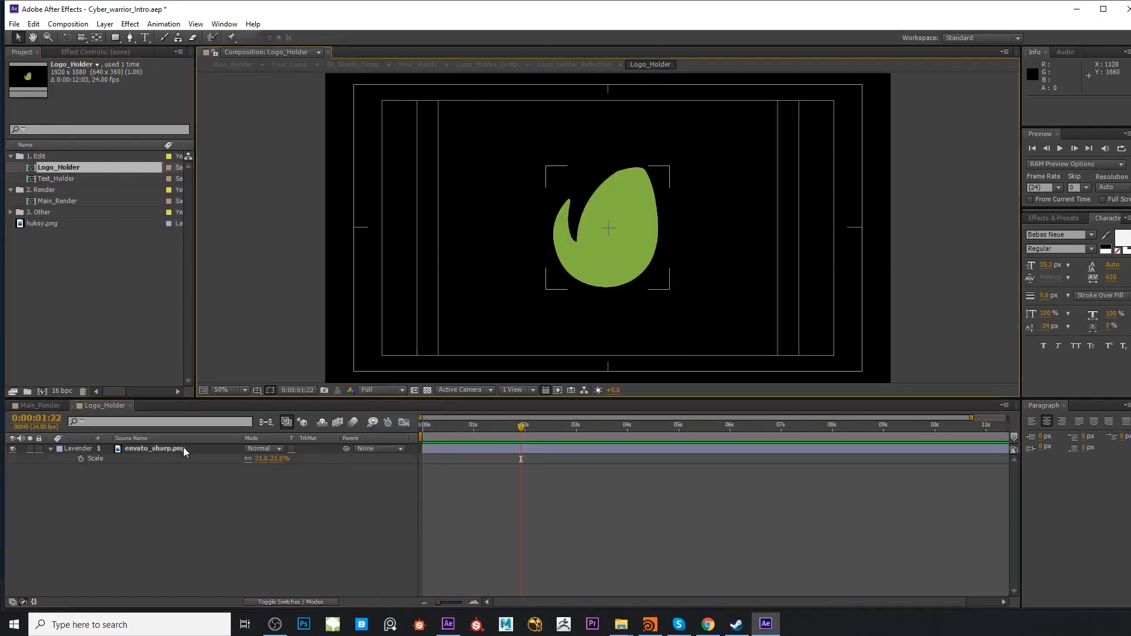
Replace the envato_sharp.png layer in Logo_Holder with huksy.png and scale the new logo to 55%
{"action": "left_click", "coordinate": [440, 452]}
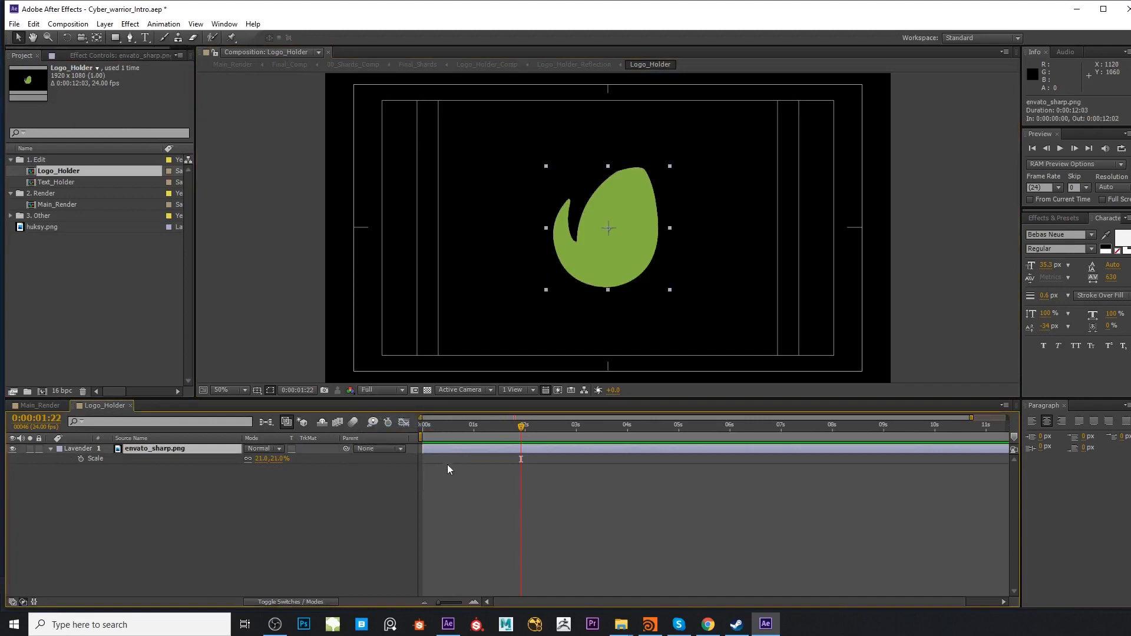
{"action": "key", "text": "Delete"}
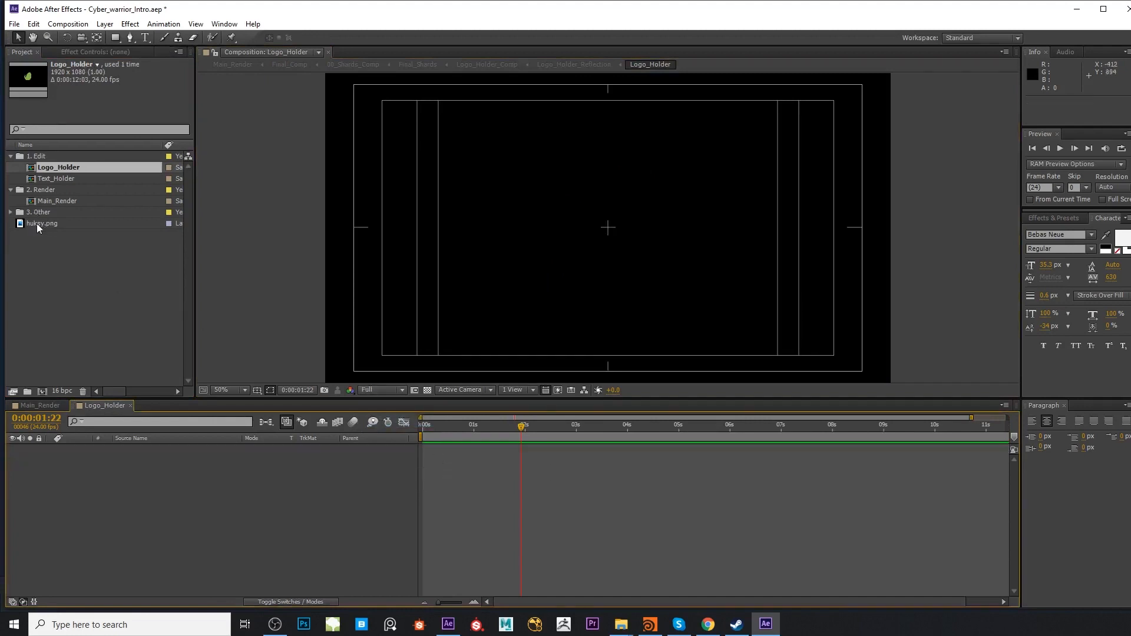
{"action": "left_click_drag", "start_coordinate": [37, 224], "coordinate": [176, 472]}
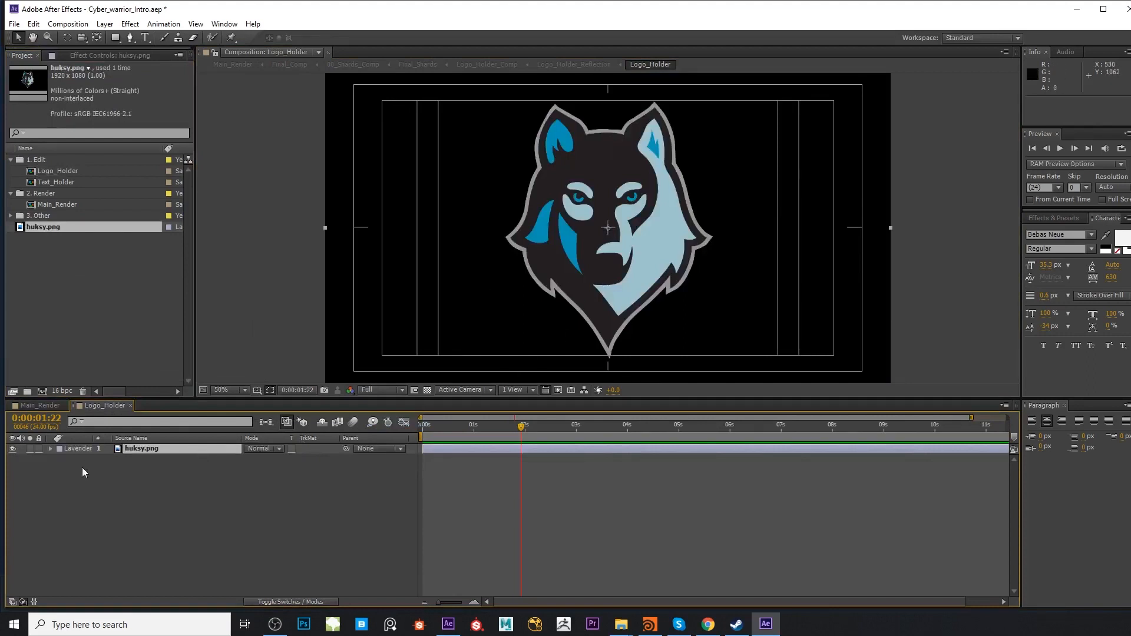
{"action": "key", "text": "s"}
{"action": "left_click_drag", "start_coordinate": [263, 458], "coordinate": [245, 473]}
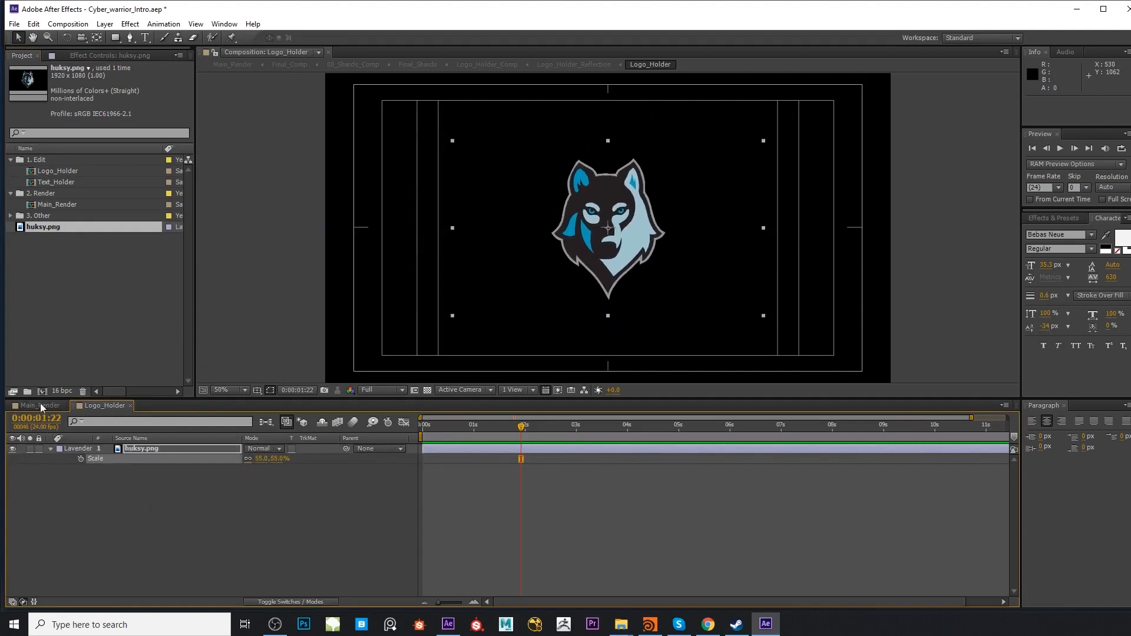
Check the new logo in the Main_Render composition, from the shattered-glass shot through to 0:00:19:07
{"action": "double_click", "coordinate": [61, 204]}
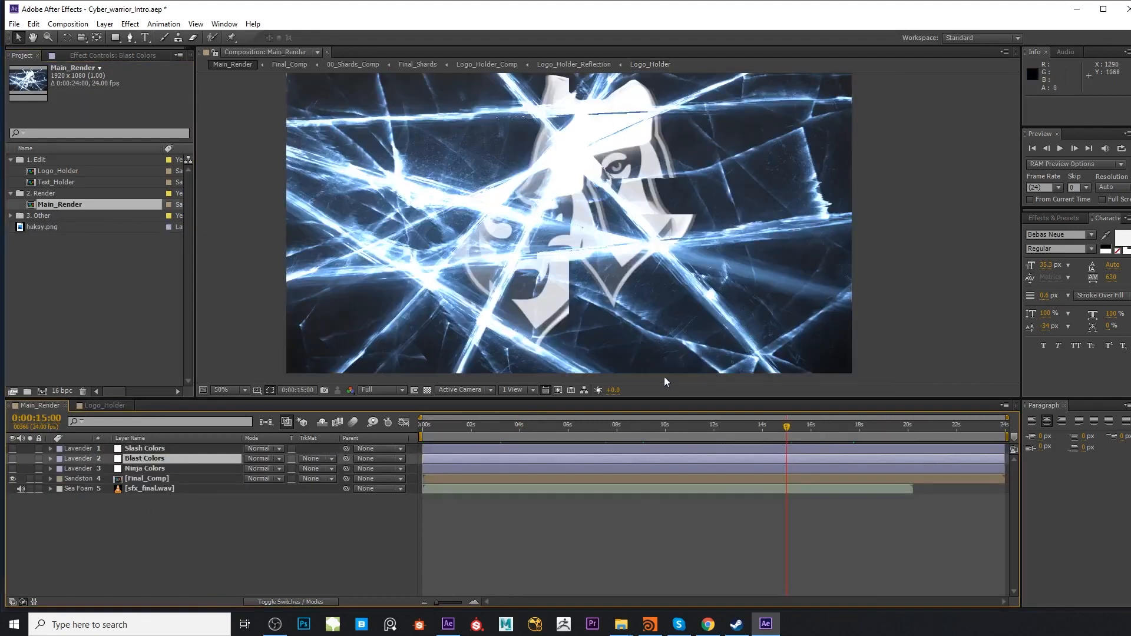
{"action": "left_click_drag", "start_coordinate": [806, 429], "coordinate": [762, 432]}
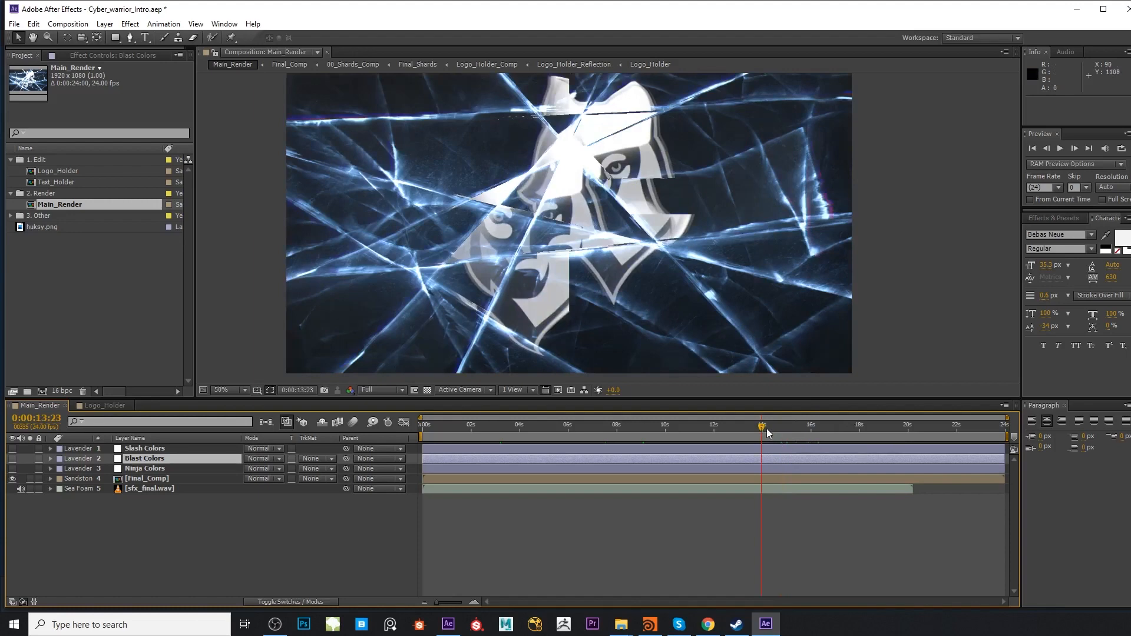
{"action": "left_click_drag", "start_coordinate": [770, 427], "coordinate": [890, 433]}
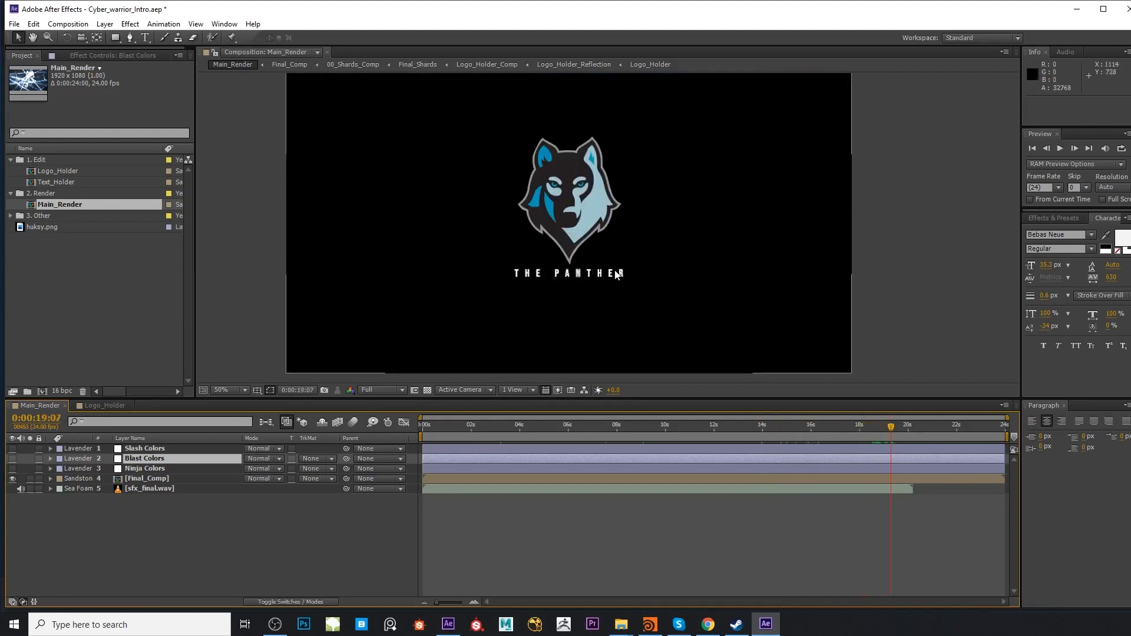
Replace the text "THE PANTHER" in the Text_Holder composition with "your new text here"
{"action": "double_click", "coordinate": [69, 182]}
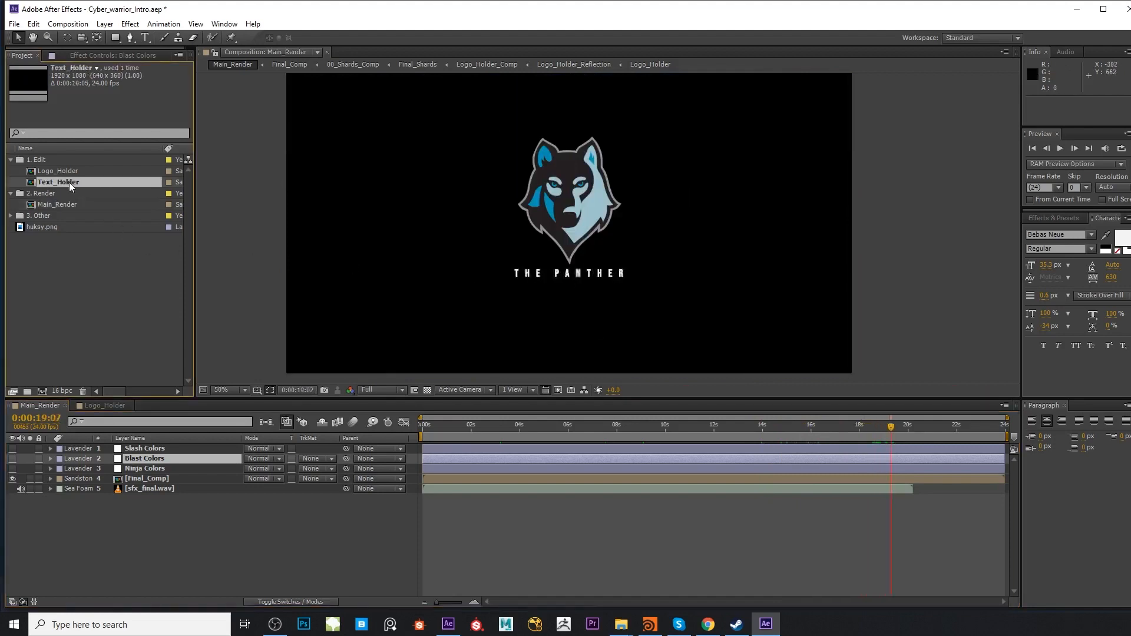
{"action": "left_click_drag", "start_coordinate": [509, 434], "coordinate": [573, 433]}
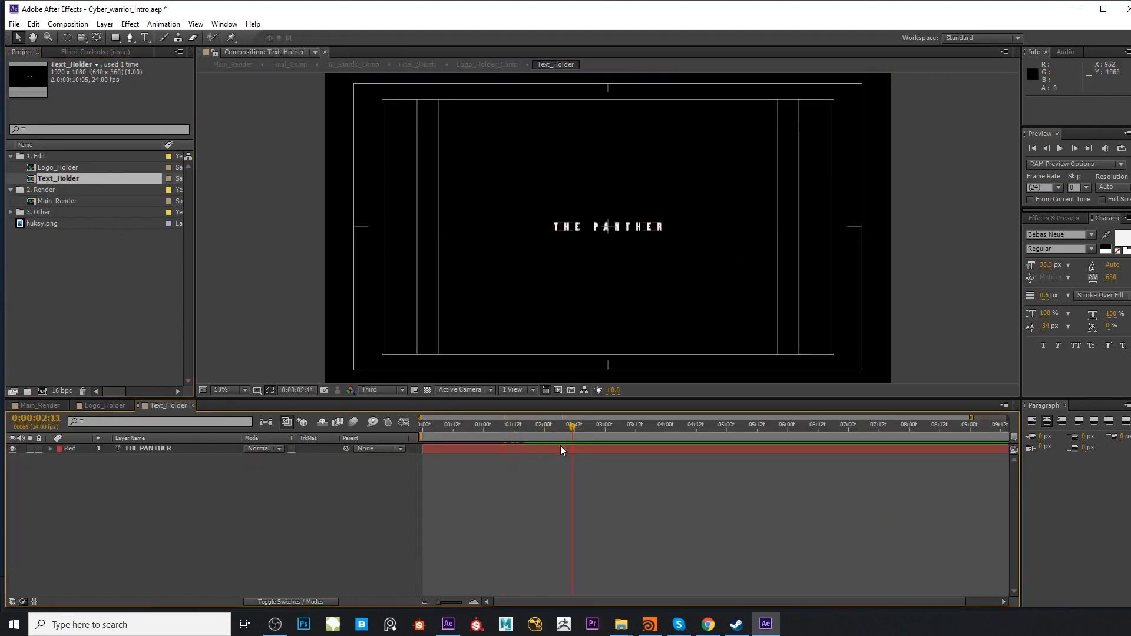
{"action": "double_click", "coordinate": [560, 447]}
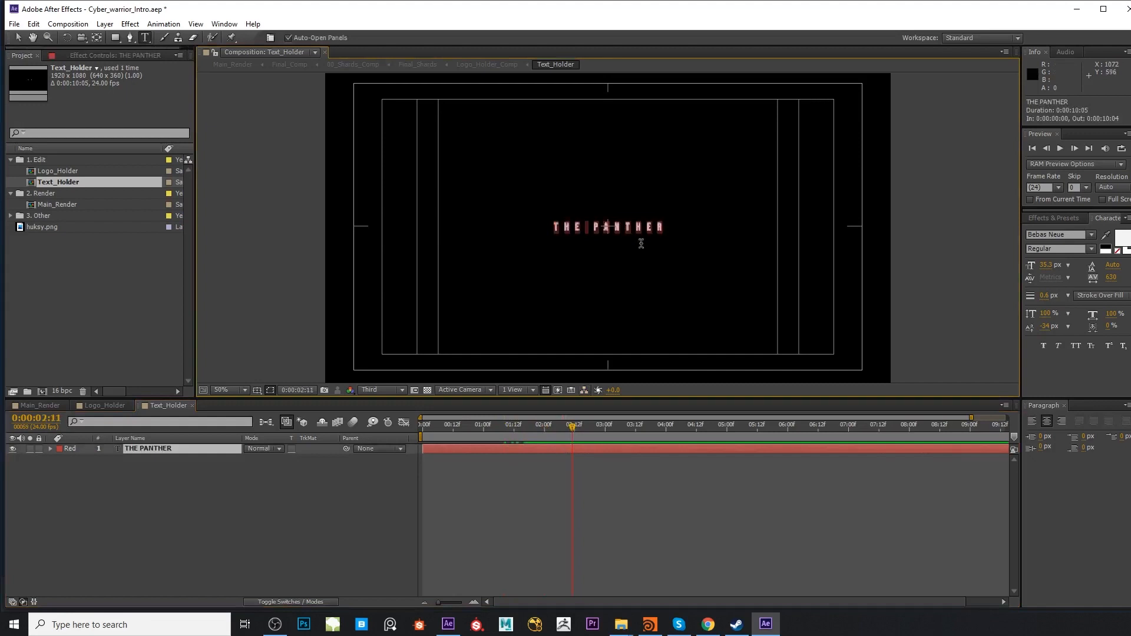
{"action": "type", "text": "YOUR NEW TExt here"}
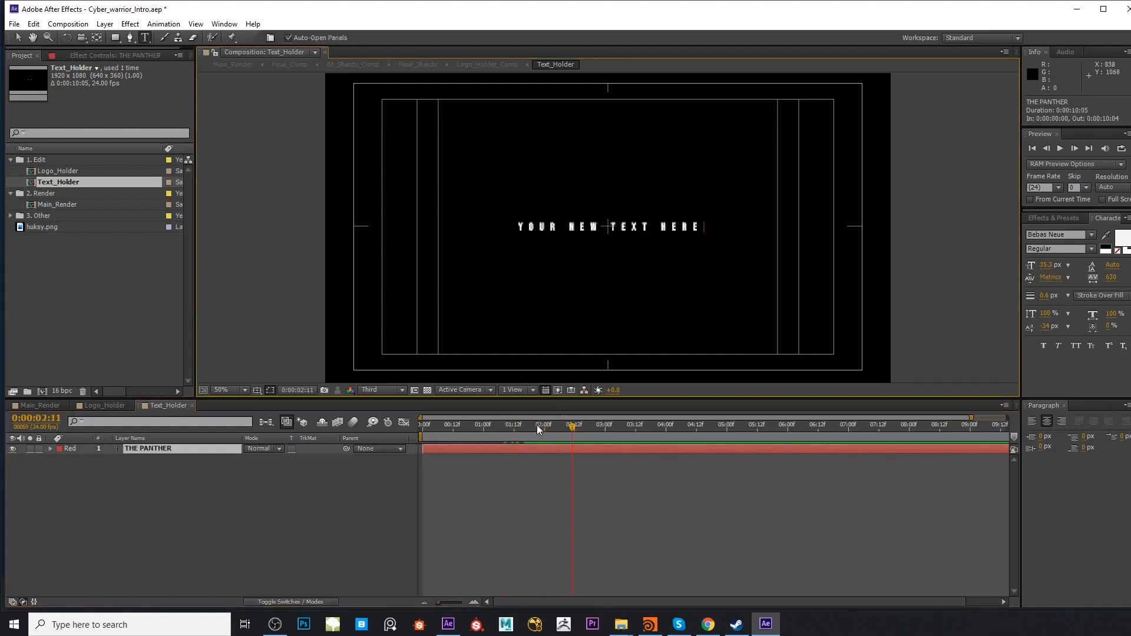
{"action": "left_click", "coordinate": [516, 444]}
Set the Text_Holder preview resolution to Full and switch back to the Selection tool
{"action": "left_click", "coordinate": [381, 390]}
{"action": "left_click", "coordinate": [380, 419]}
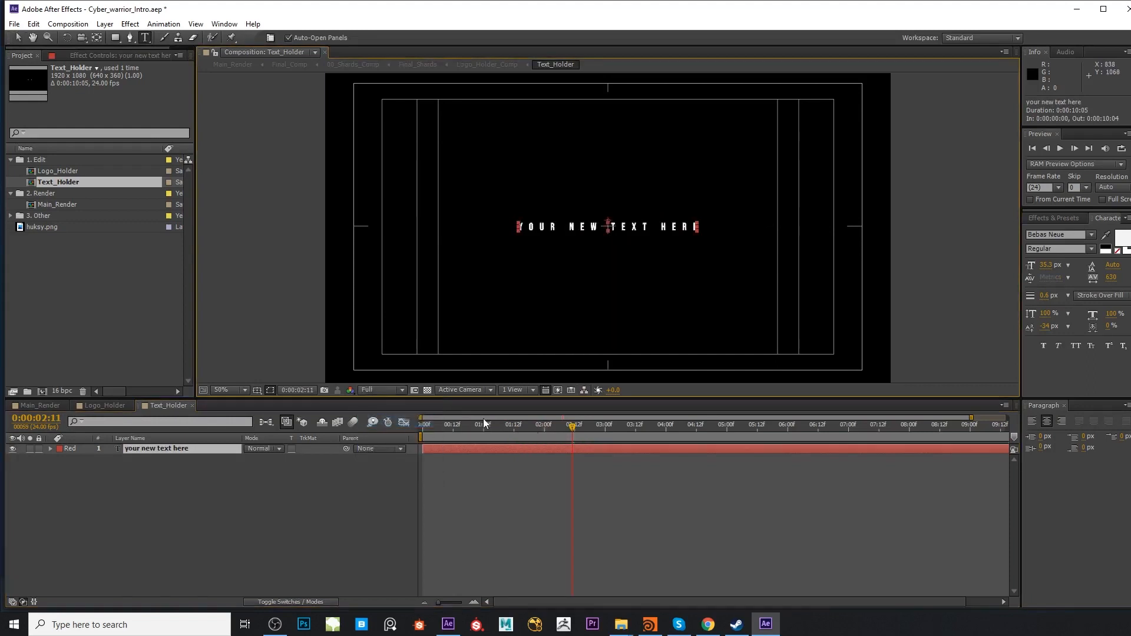
{"action": "key", "text": "v"}
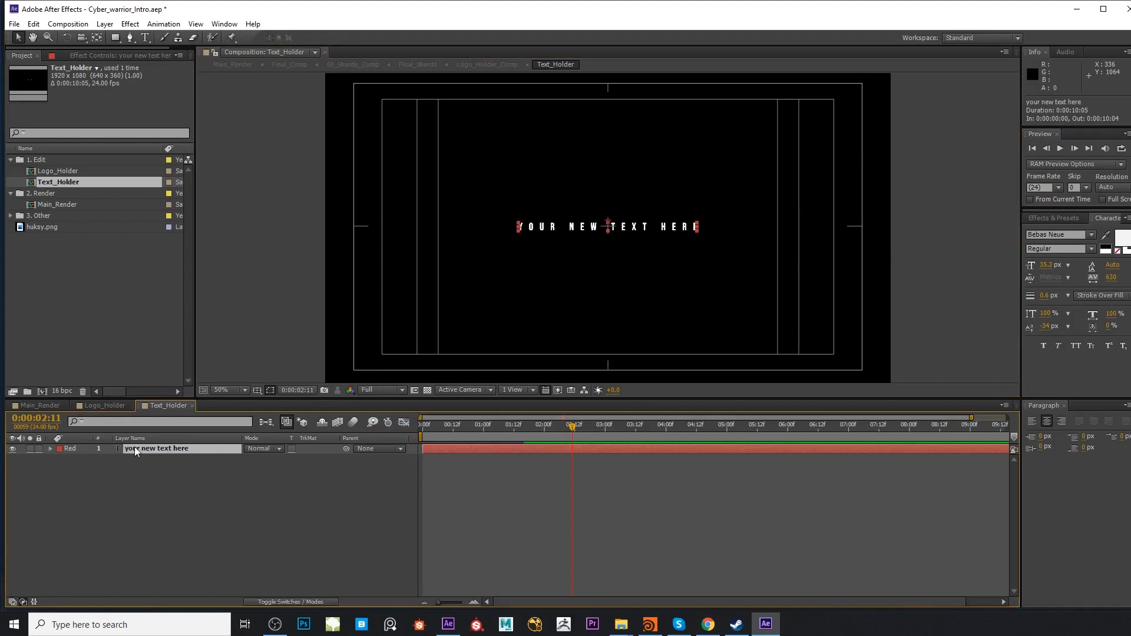
Reveal the text layer's keyframes and examine its Range Selector offset animation over time
{"action": "key", "text": "u"}
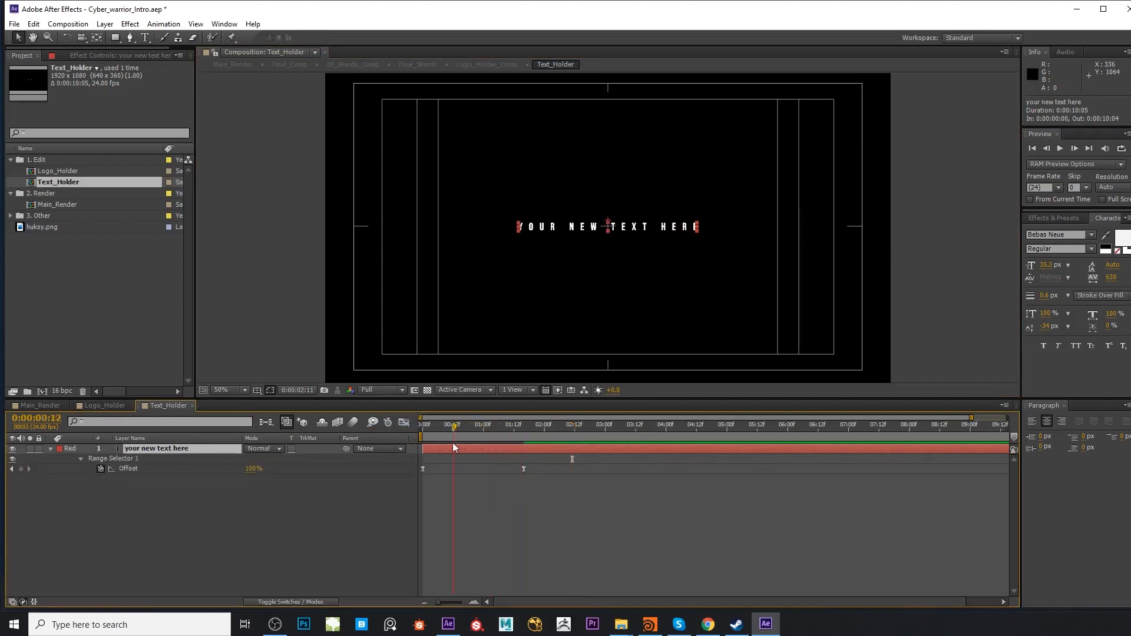
{"action": "key", "text": "Caps_Lock"}
{"action": "left_click_drag", "start_coordinate": [535, 508], "coordinate": [585, 452]}
{"action": "left_click", "coordinate": [437, 482]}
{"action": "key", "text": "Caps_Lock"}
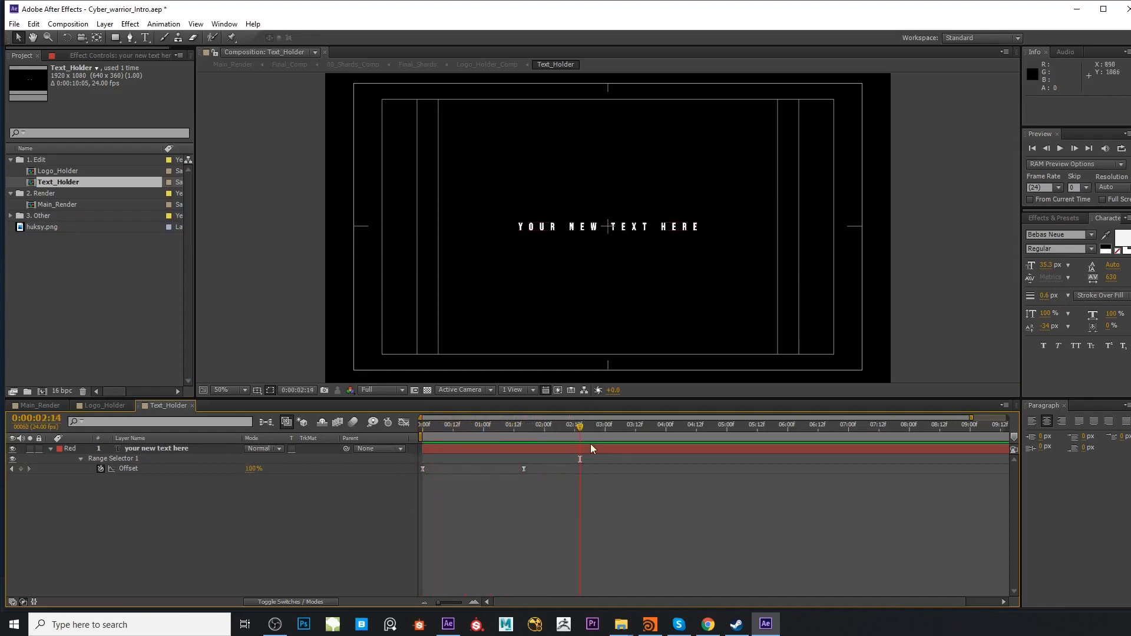
{"action": "left_click", "coordinate": [596, 448]}
{"action": "key", "text": "ctrl+t"}
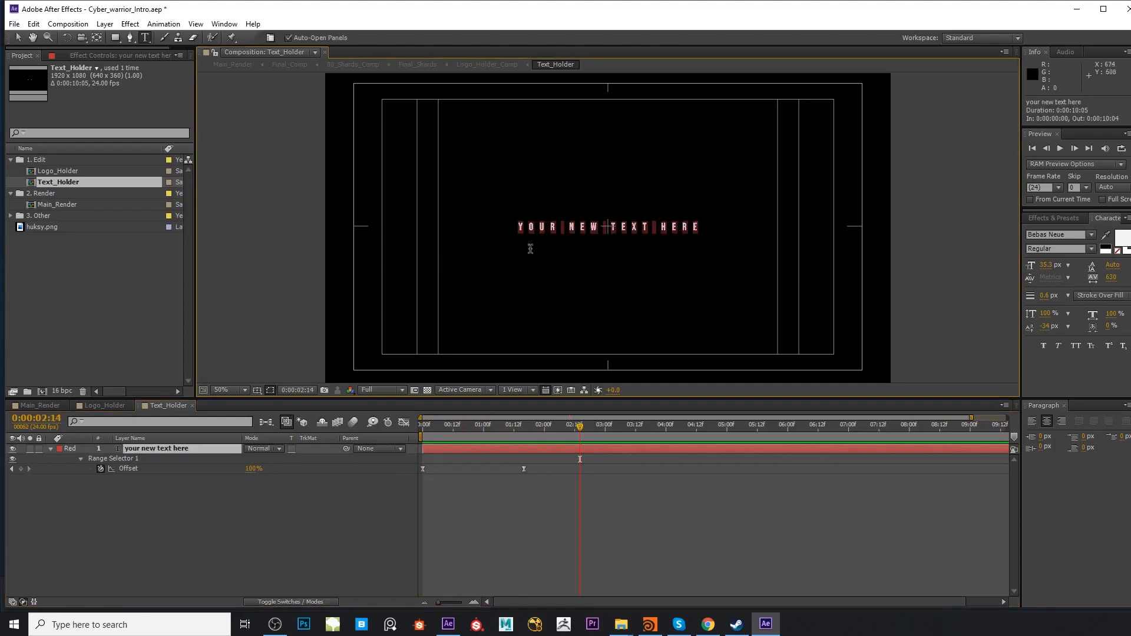
{"action": "left_click", "coordinate": [599, 450]}
{"action": "left_click_drag", "start_coordinate": [579, 431], "coordinate": [590, 433]}
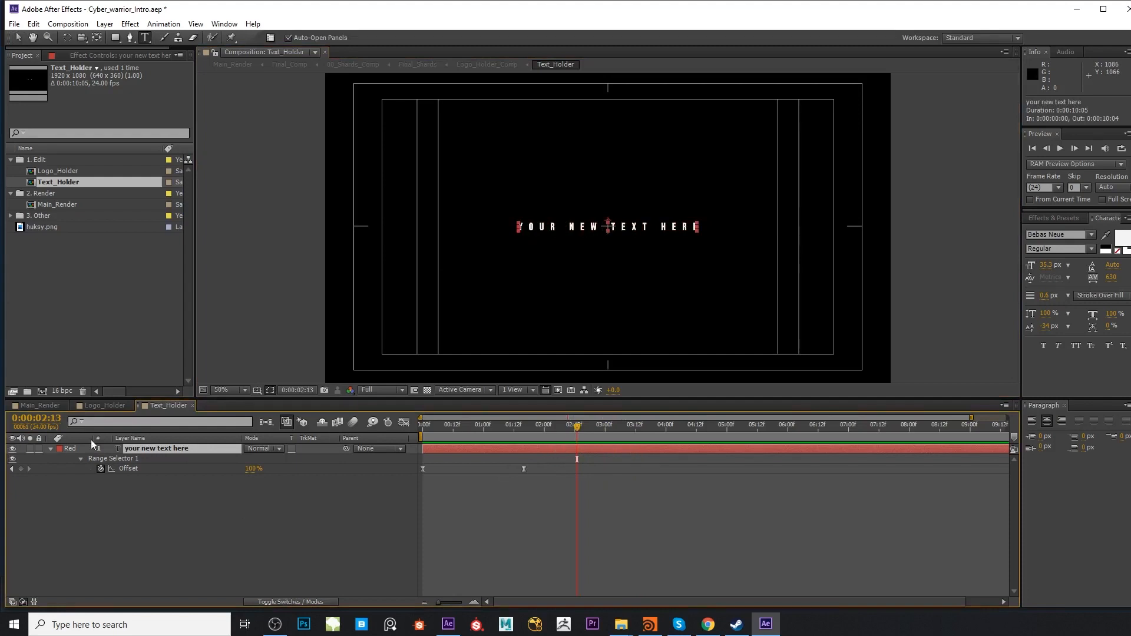
Go to 0:00:03:11 in Main_Render and look over the four glow effect controls of the Ninja Colors layer
{"action": "left_click", "coordinate": [36, 405]}
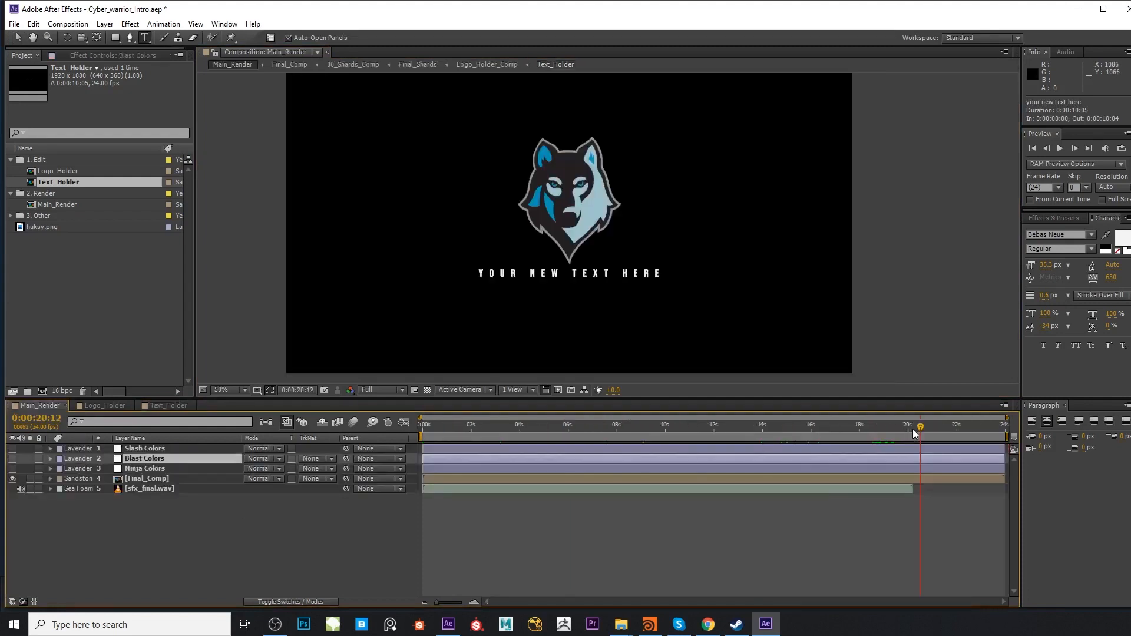
{"action": "left_click_drag", "start_coordinate": [875, 437], "coordinate": [506, 472]}
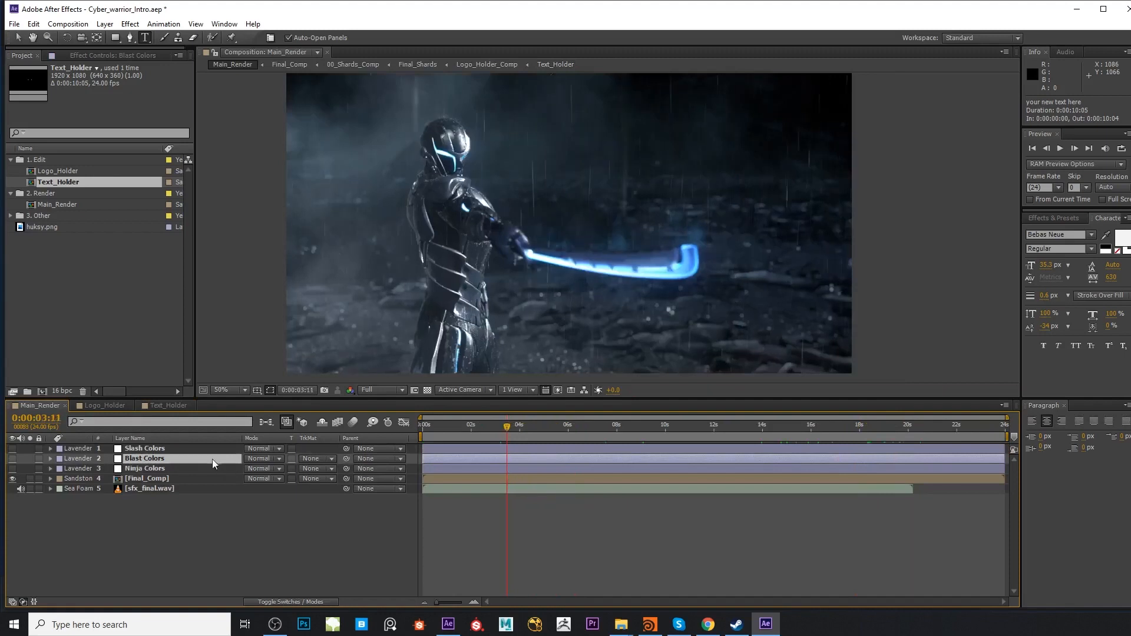
{"action": "left_click", "coordinate": [144, 468]}
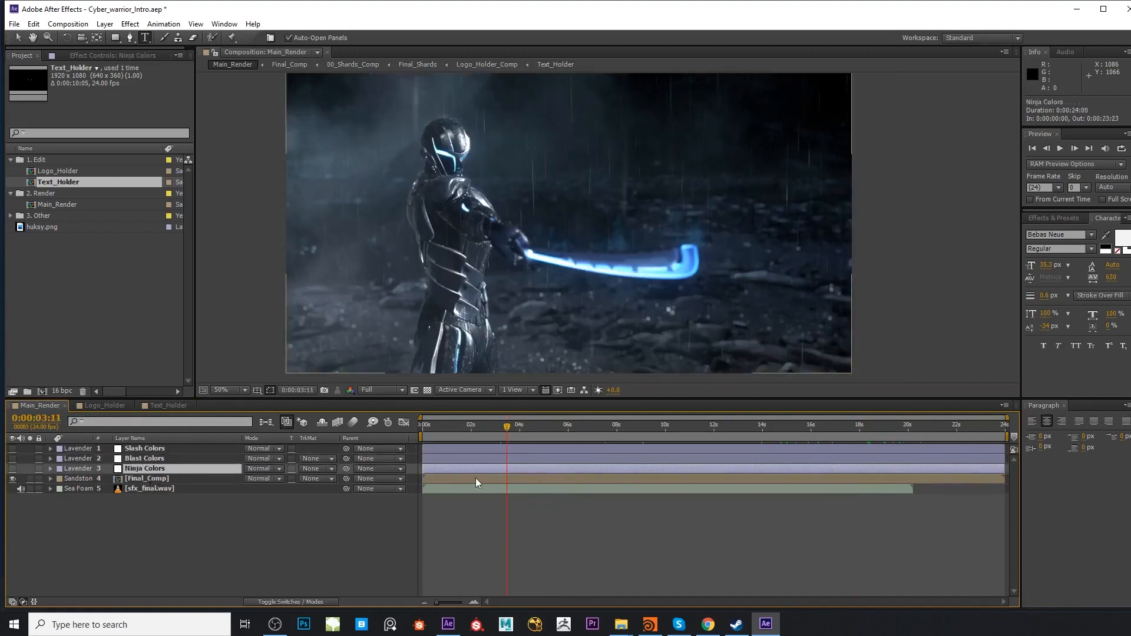
{"action": "key", "text": "v"}
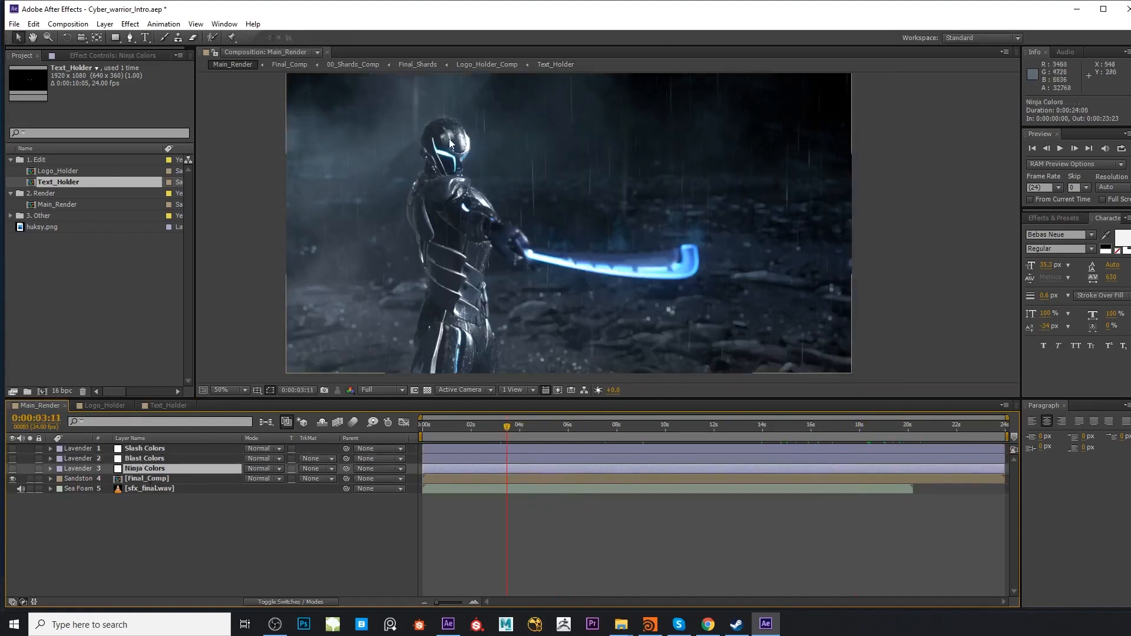
{"action": "left_click", "coordinate": [78, 55]}
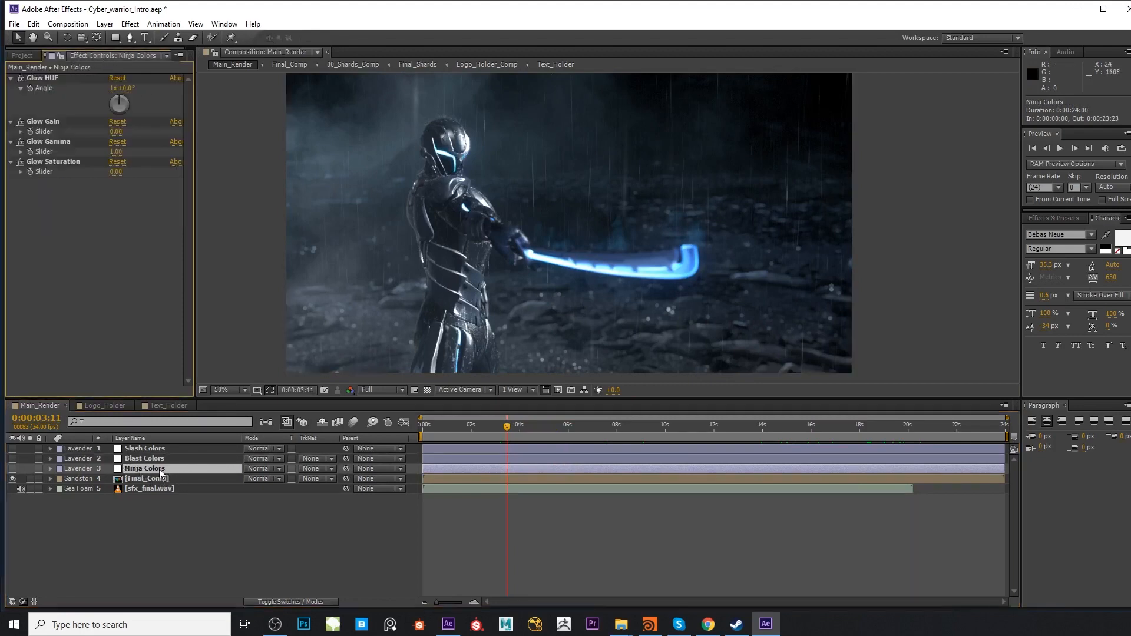
{"action": "left_click", "coordinate": [42, 79]}
{"action": "left_click", "coordinate": [54, 121]}
{"action": "left_click", "coordinate": [61, 143]}
{"action": "left_click", "coordinate": [70, 163]}
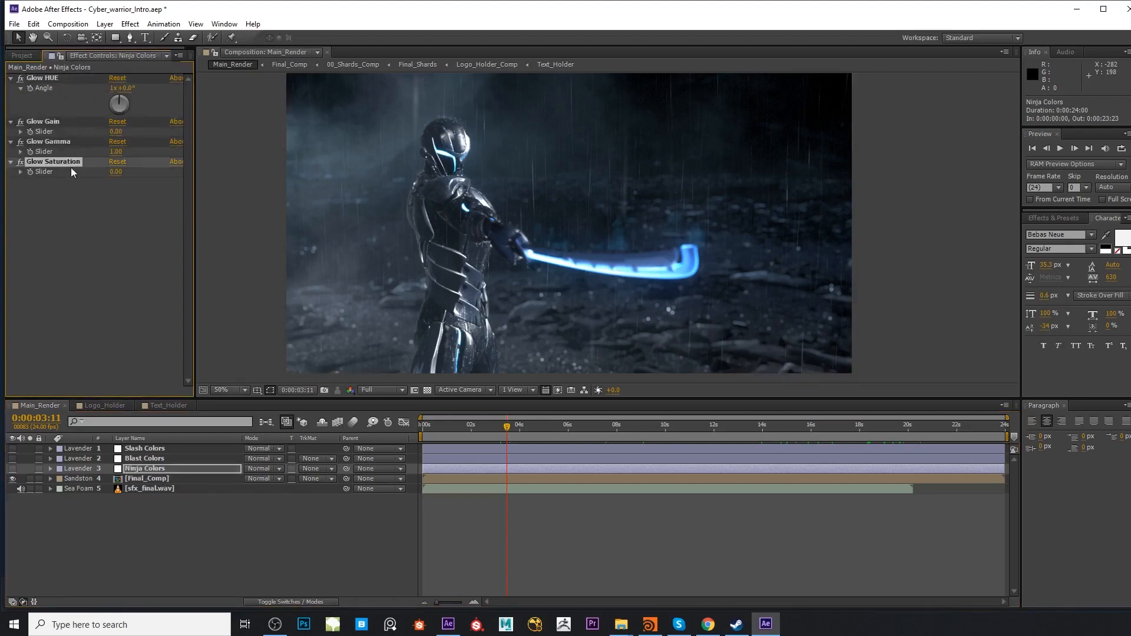
Set the Glow HUE angle of the Ninja Colors layer to 1x+238° for a yellow-green glow
{"action": "left_click", "coordinate": [59, 77]}
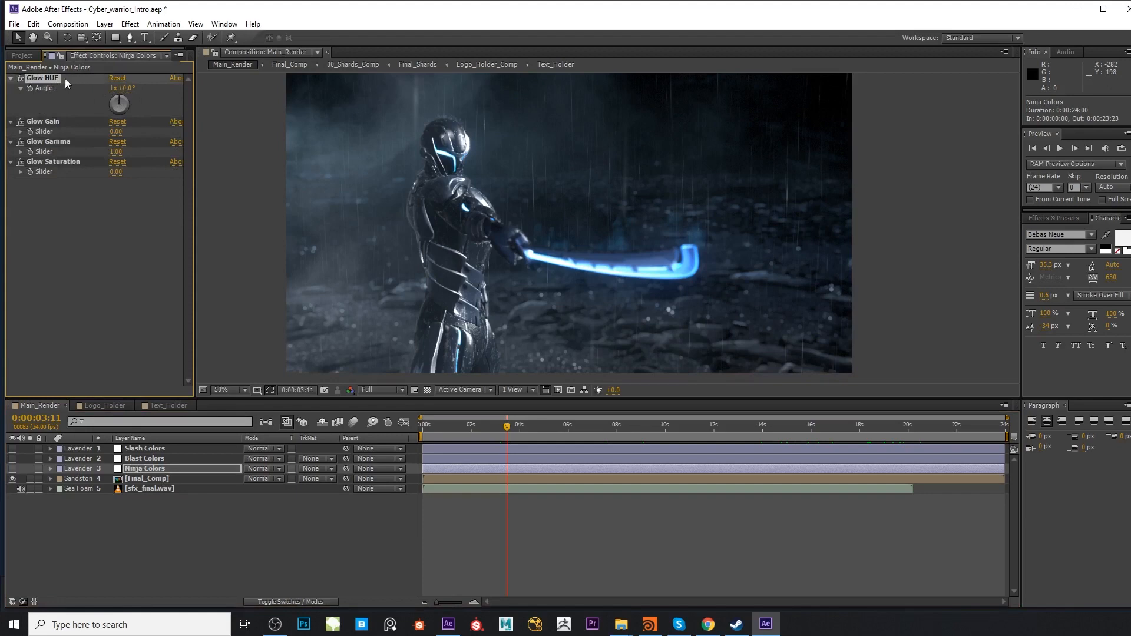
{"action": "left_click_drag", "start_coordinate": [128, 89], "coordinate": [209, 96]}
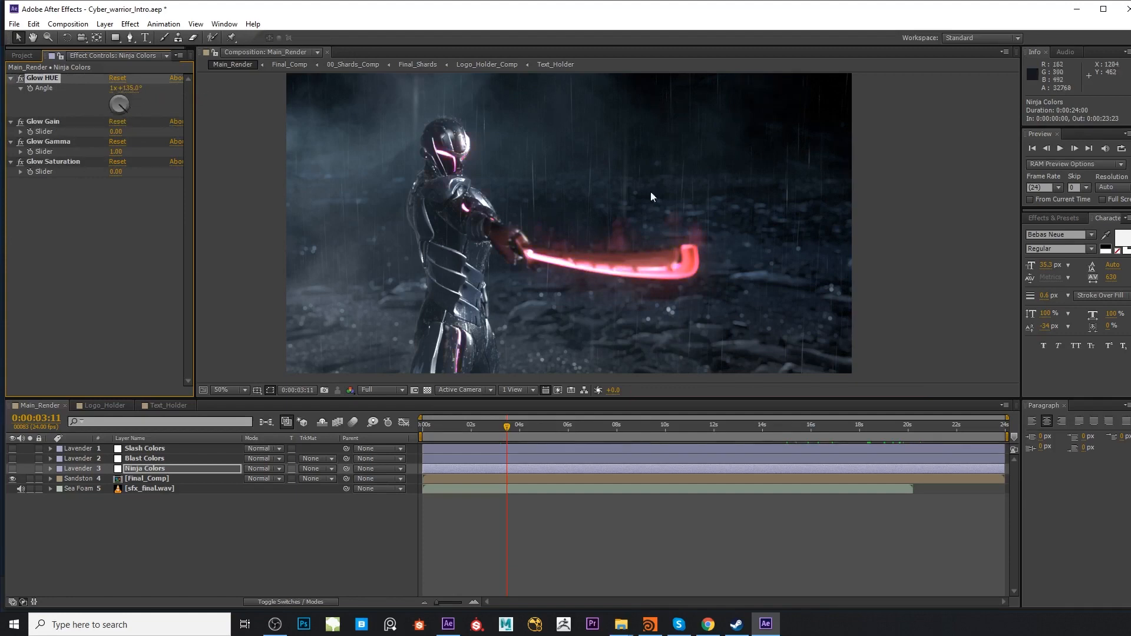
{"action": "left_click_drag", "start_coordinate": [133, 88], "coordinate": [179, 92]}
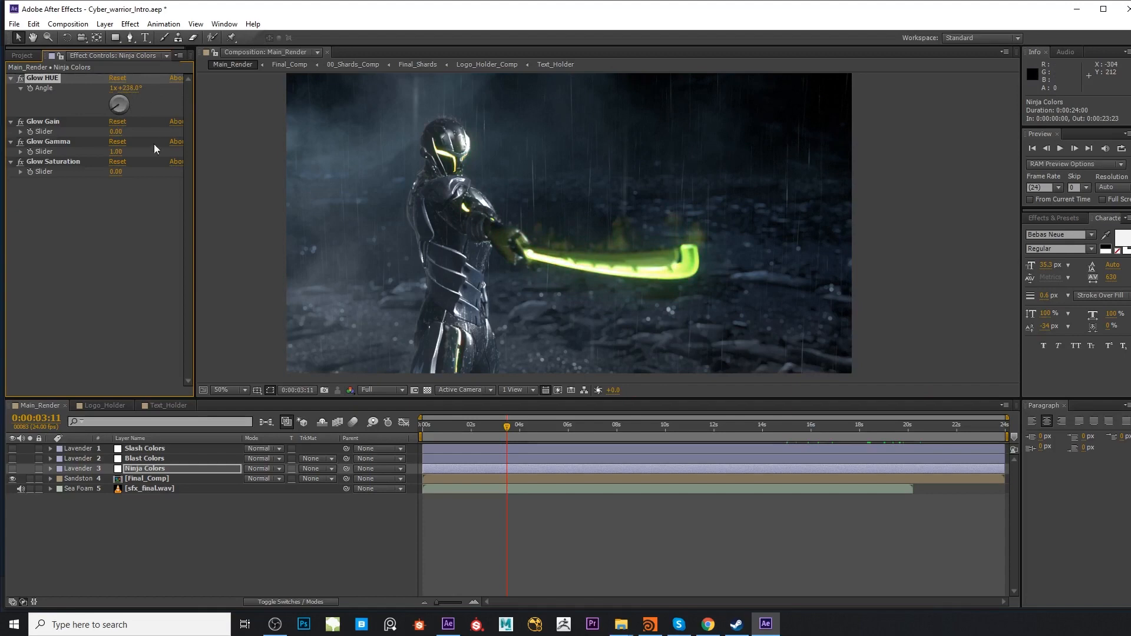
Adjust the Glow Gain of the Ninja Colors layer up and down and settle on 92
{"action": "left_click", "coordinate": [55, 121]}
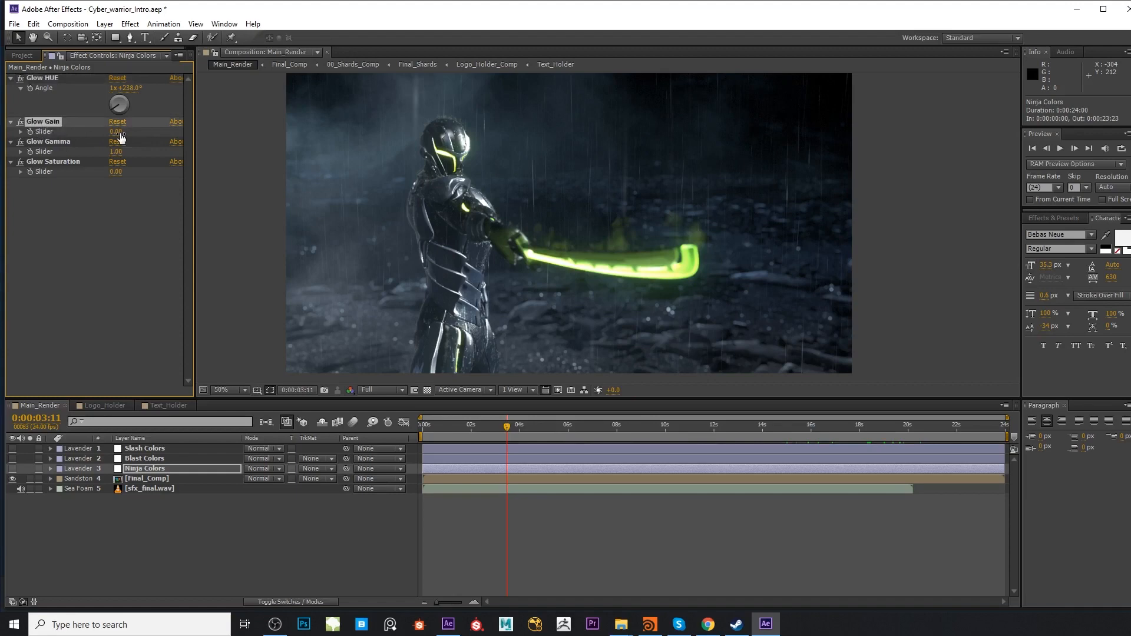
{"action": "left_click_drag", "start_coordinate": [118, 133], "coordinate": [135, 132]}
{"action": "left_click_drag", "start_coordinate": [303, 141], "coordinate": [641, 179]}
{"action": "left_click_drag", "start_coordinate": [407, 185], "coordinate": [729, 180]}
{"action": "left_click_drag", "start_coordinate": [274, 165], "coordinate": [274, 165]}
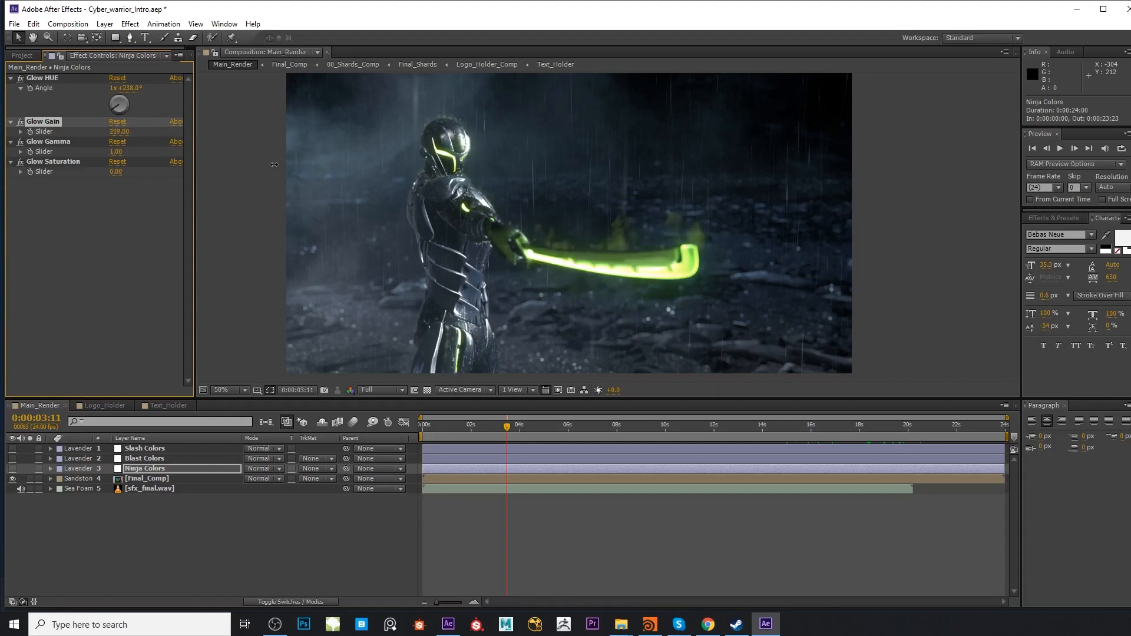
{"action": "left_click_drag", "start_coordinate": [84, 161], "coordinate": [2, 151]}
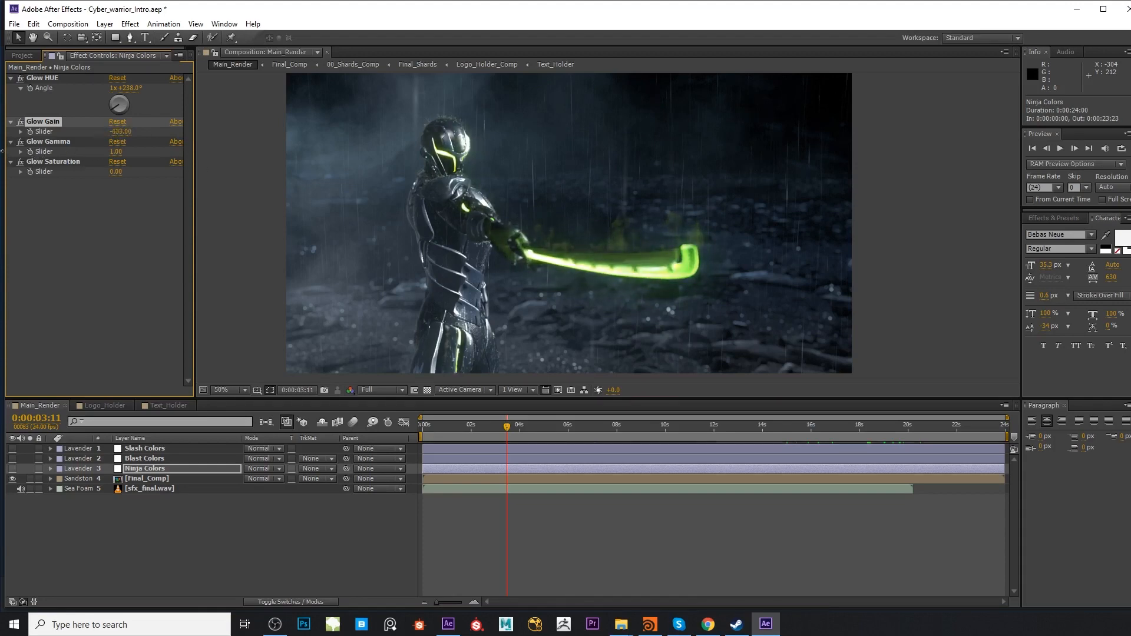
{"action": "left_click_drag", "start_coordinate": [321, 169], "coordinate": [370, 165]}
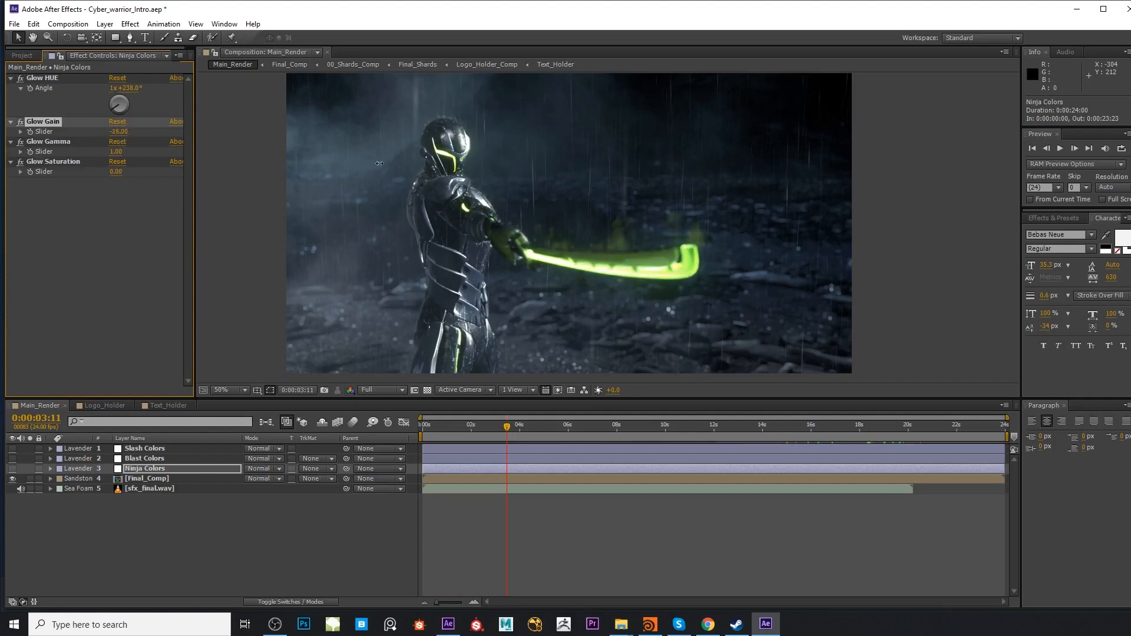
Try strongly positive and negative Glow Gamma values on the Ninja Colors layer and restore the slider to 1
{"action": "left_click", "coordinate": [47, 144]}
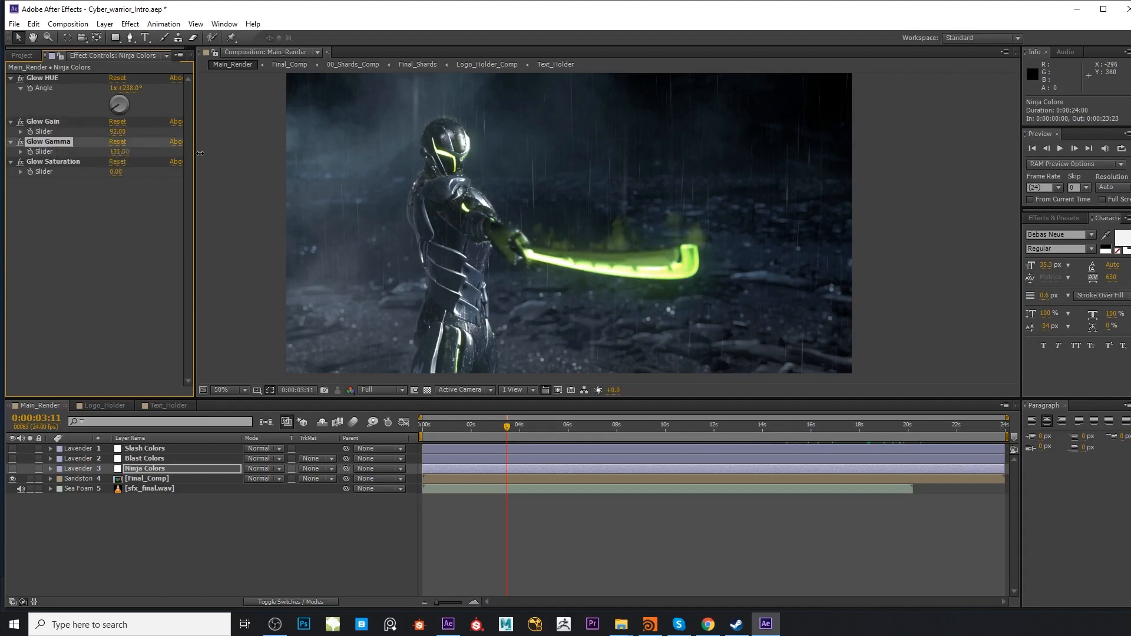
{"action": "left_click_drag", "start_coordinate": [200, 153], "coordinate": [292, 153]}
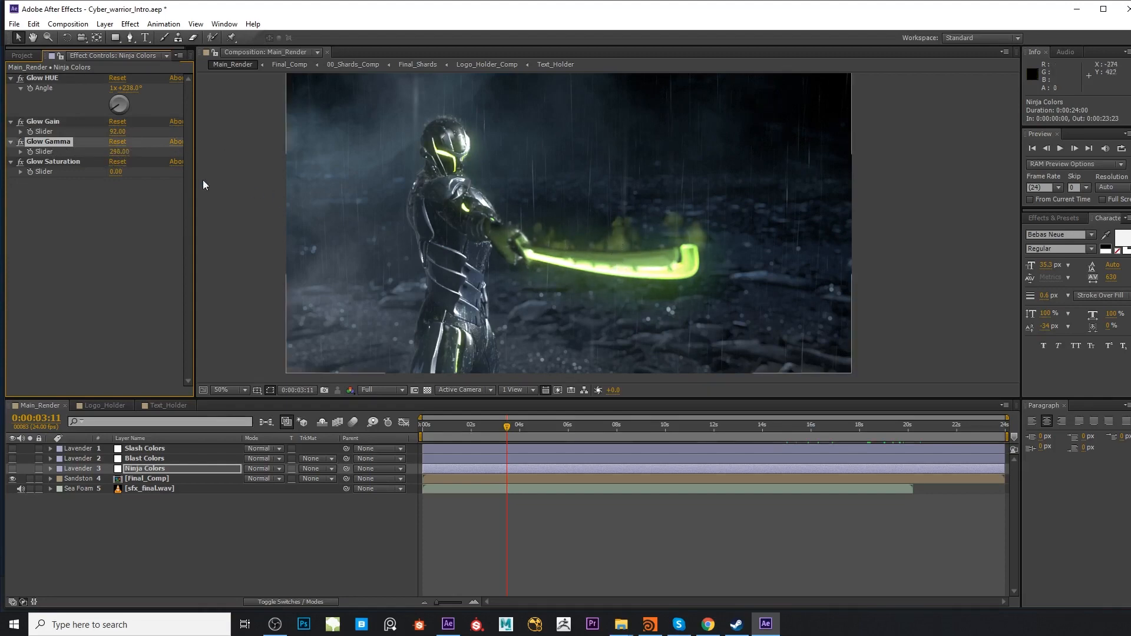
{"action": "left_click_drag", "start_coordinate": [124, 153], "coordinate": [317, 174]}
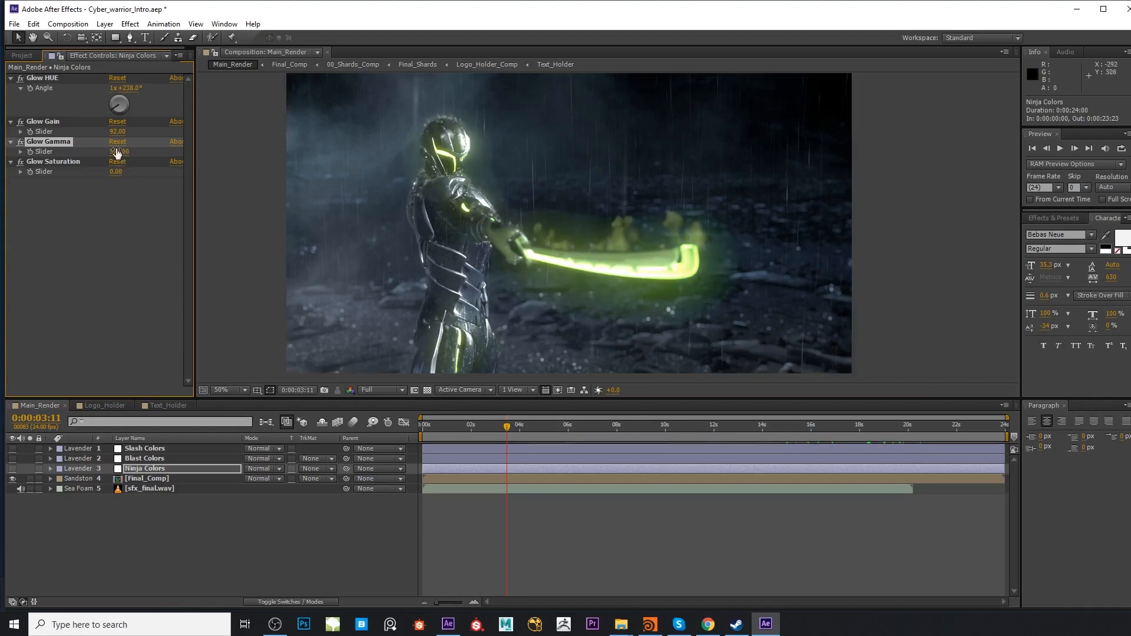
{"action": "left_click_drag", "start_coordinate": [116, 153], "coordinate": [54, 161]}
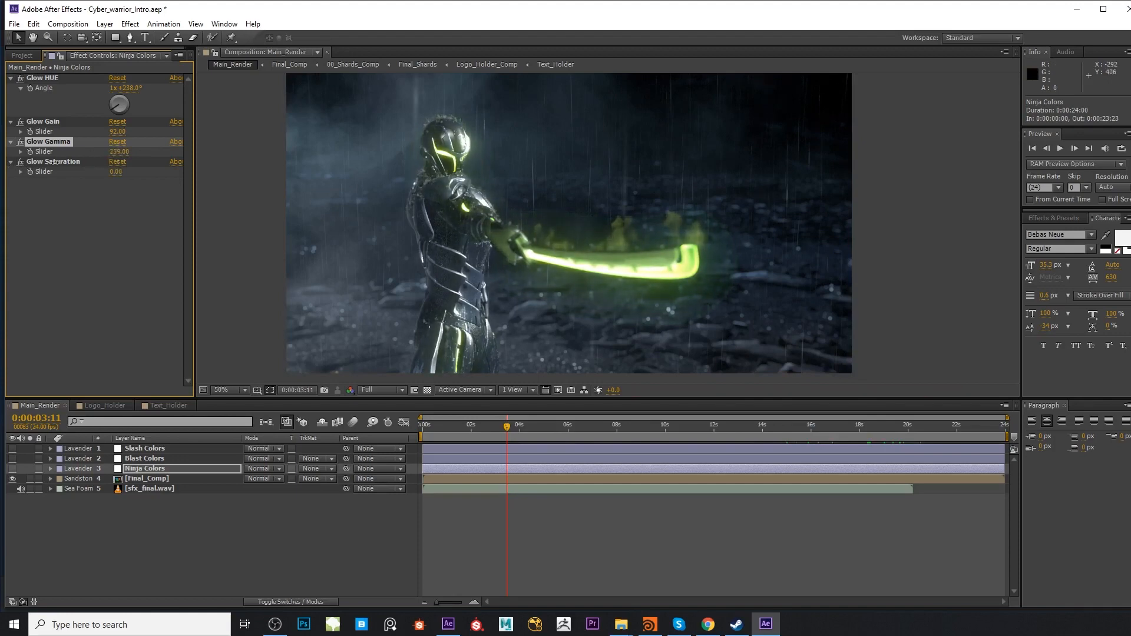
{"action": "mouse_move", "coordinate": [123, 155]}
{"action": "left_mouse_down"}
{"action": "mouse_move", "coordinate": [73, 166]}
{"action": "mouse_move", "coordinate": [103, 157]}
{"action": "left_mouse_up"}
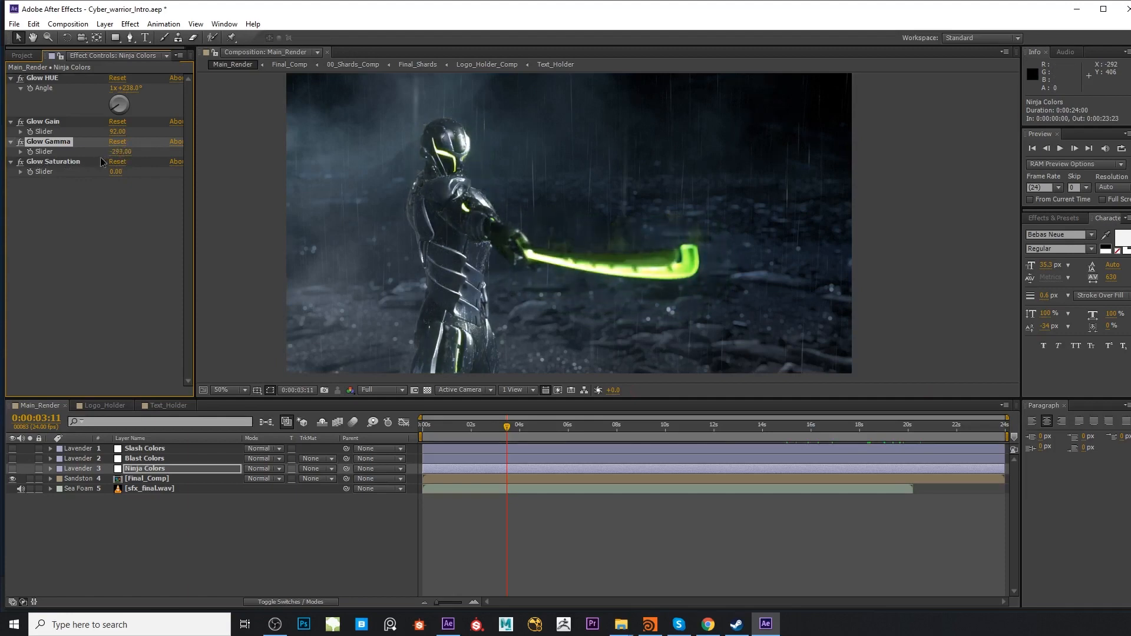
{"action": "left_click_drag", "start_coordinate": [123, 158], "coordinate": [80, 151]}
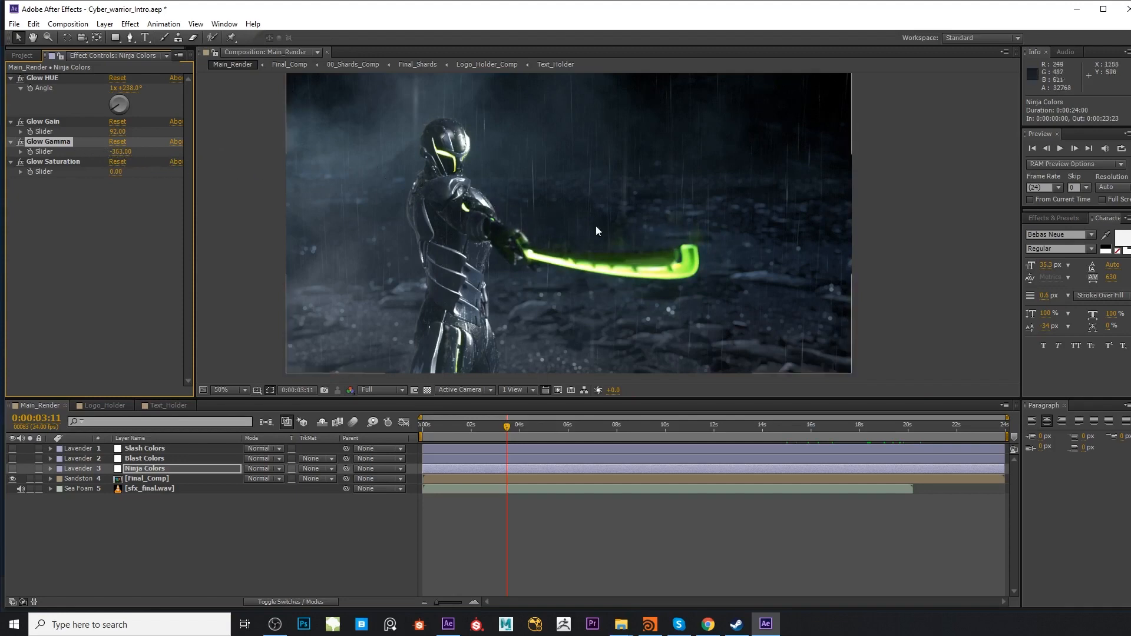
{"action": "mouse_move", "coordinate": [120, 152]}
{"action": "left_mouse_down"}
{"action": "mouse_move", "coordinate": [150, 151]}
{"action": "mouse_move", "coordinate": [119, 156]}
{"action": "left_mouse_up"}
{"action": "left_click", "coordinate": [121, 152]}
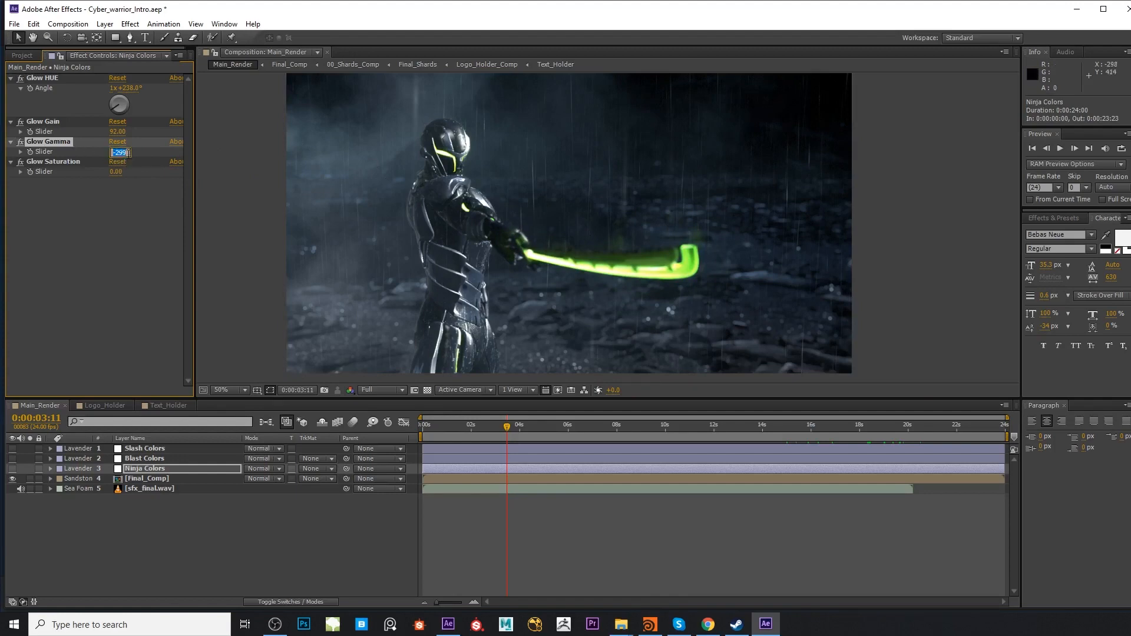
{"action": "type", "text": "1"}
{"action": "key", "text": "Return"}
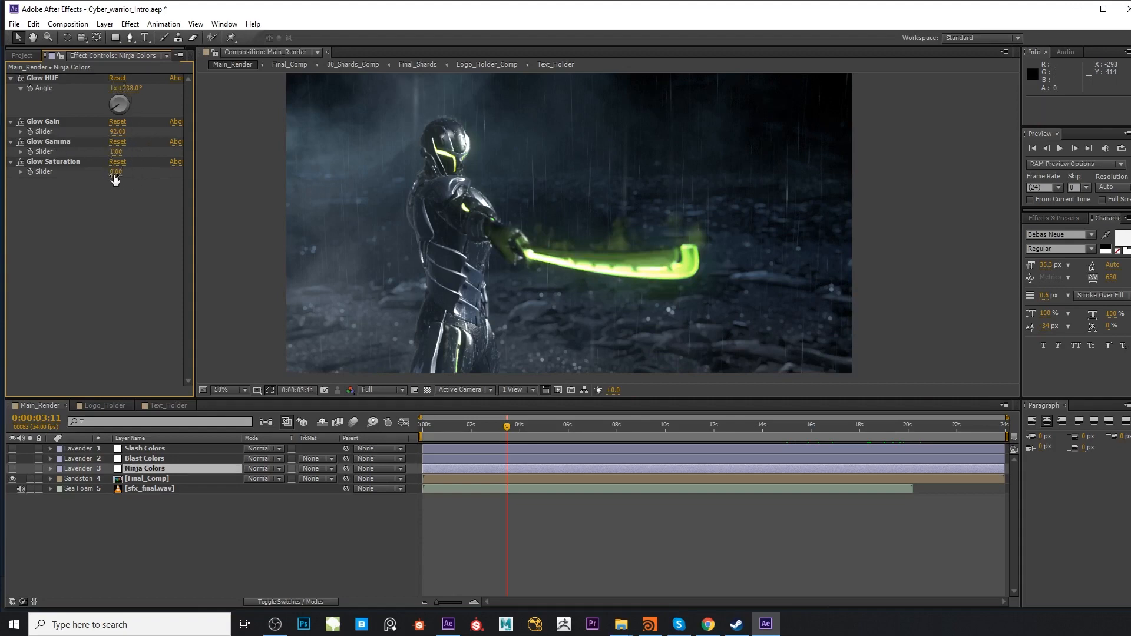
Try a lower Glow Saturation on the Ninja Colors layer and raise it to 27
{"action": "left_click_drag", "start_coordinate": [115, 175], "coordinate": [92, 184]}
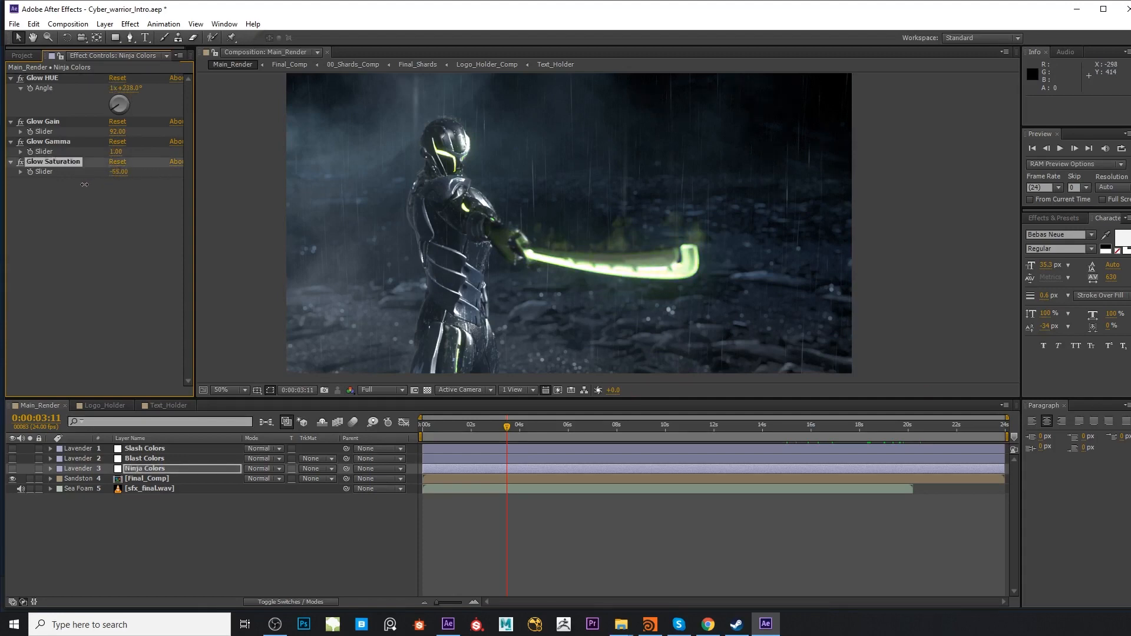
{"action": "left_click_drag", "start_coordinate": [84, 185], "coordinate": [190, 176]}
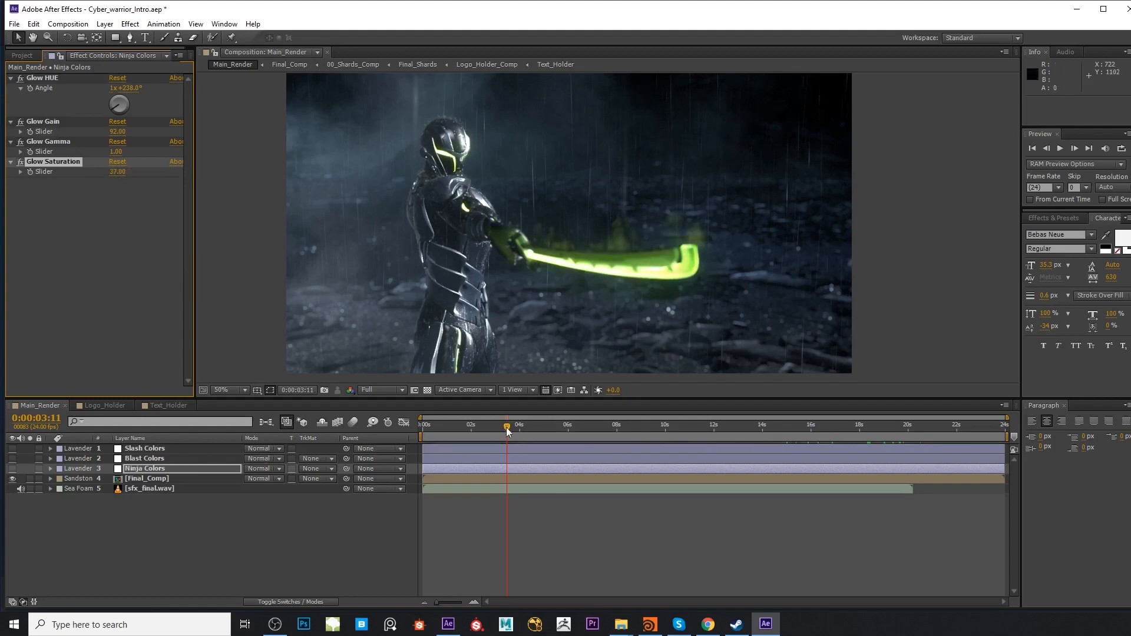
Go to 0:00:06:06 and set the Blast HUE angle of the Blast Colors layer to 0x+240° for a green blast
{"action": "left_click_drag", "start_coordinate": [506, 430], "coordinate": [560, 429]}
{"action": "left_click", "coordinate": [146, 468]}
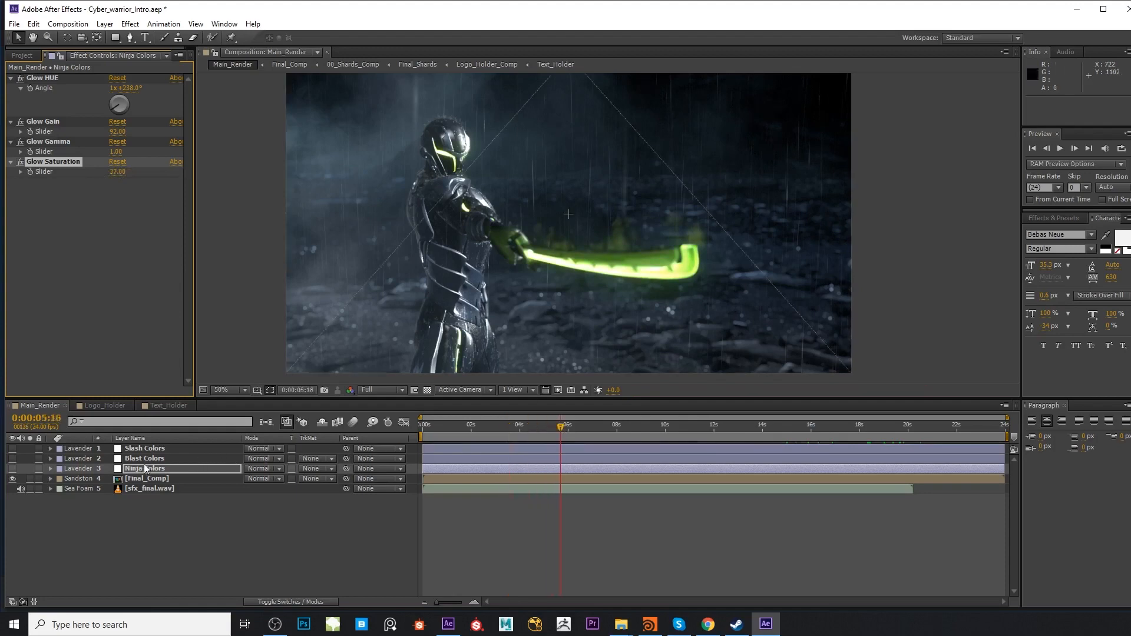
{"action": "left_click", "coordinate": [145, 458]}
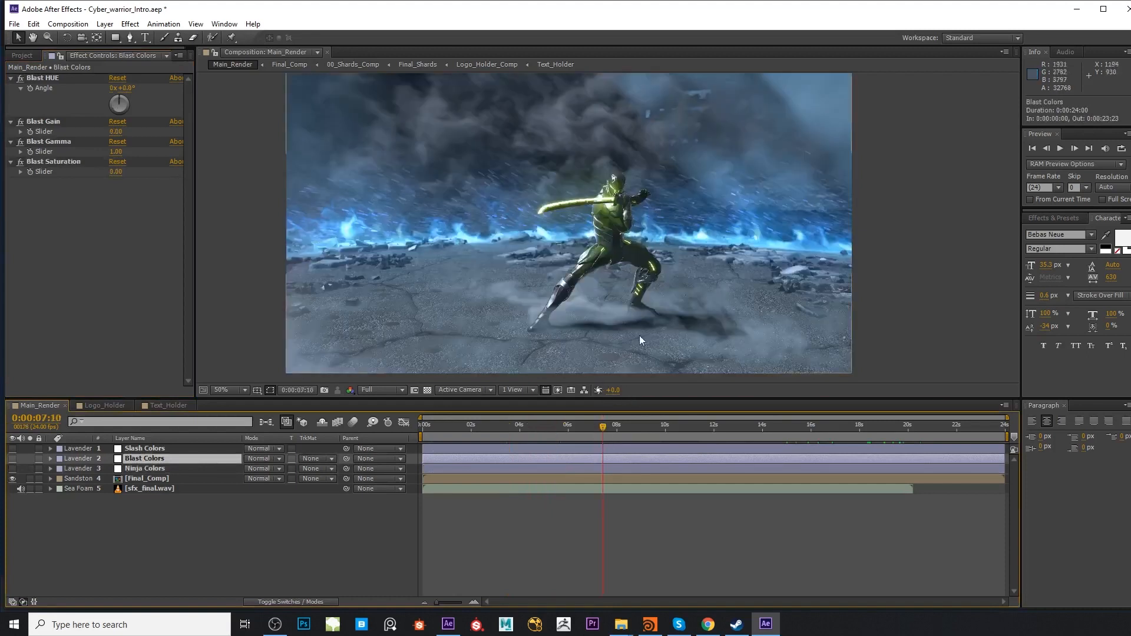
{"action": "left_click_drag", "start_coordinate": [594, 429], "coordinate": [573, 429]}
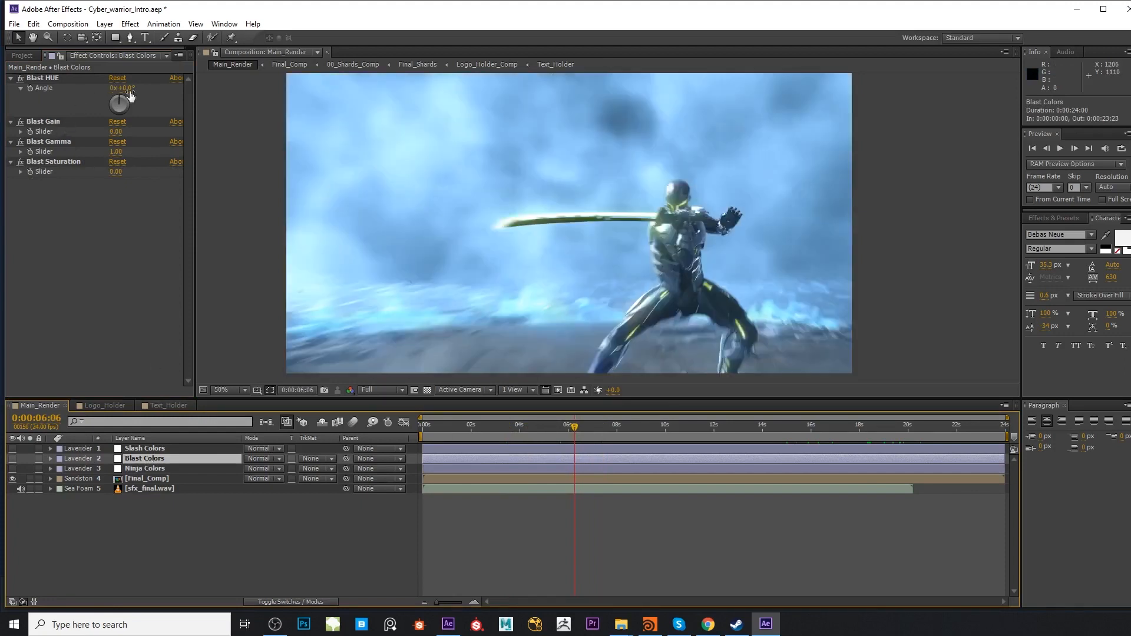
{"action": "left_click_drag", "start_coordinate": [129, 89], "coordinate": [208, 91]}
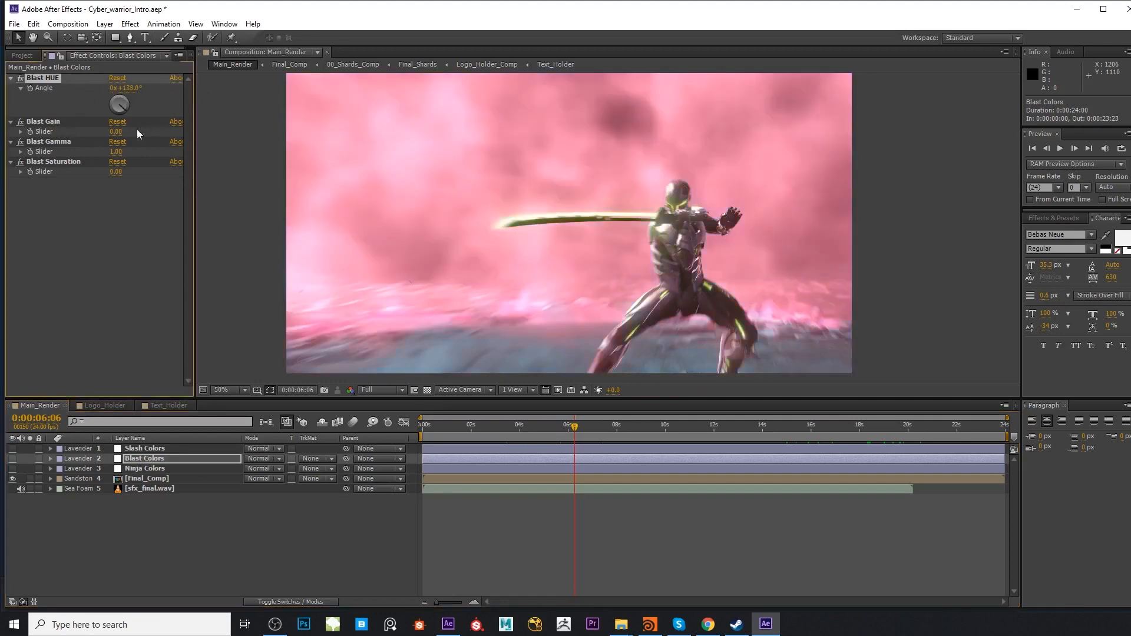
{"action": "left_click_drag", "start_coordinate": [125, 115], "coordinate": [98, 112]}
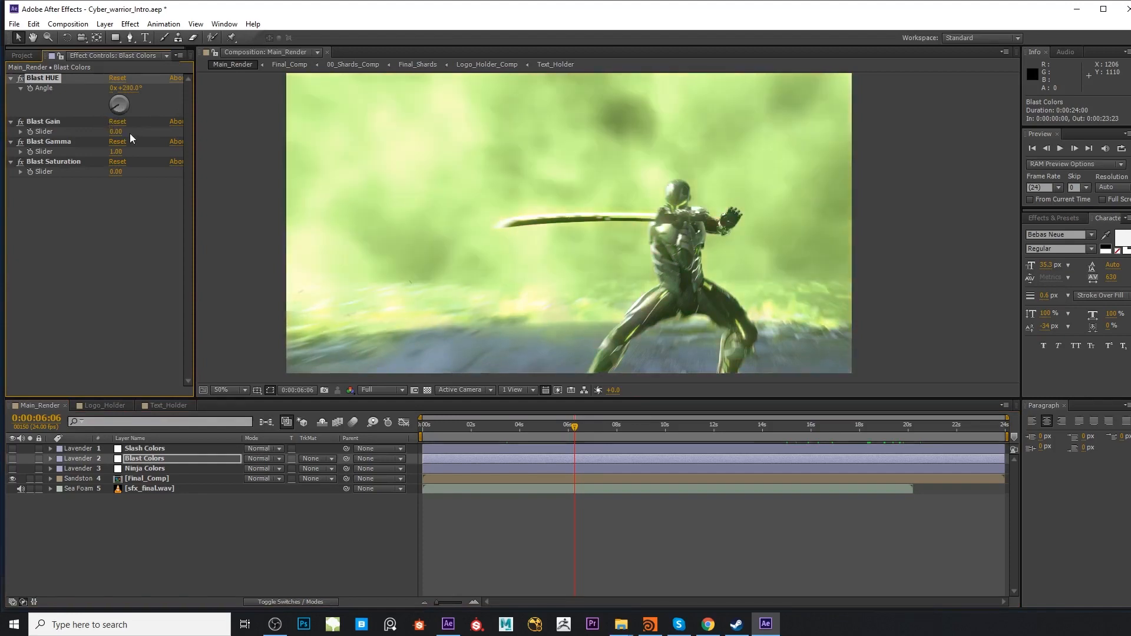
Go to 0:00:08:23, try a much higher Blast Gain on the Blast Colors layer and undo the change
{"action": "left_click_drag", "start_coordinate": [597, 433], "coordinate": [640, 433]}
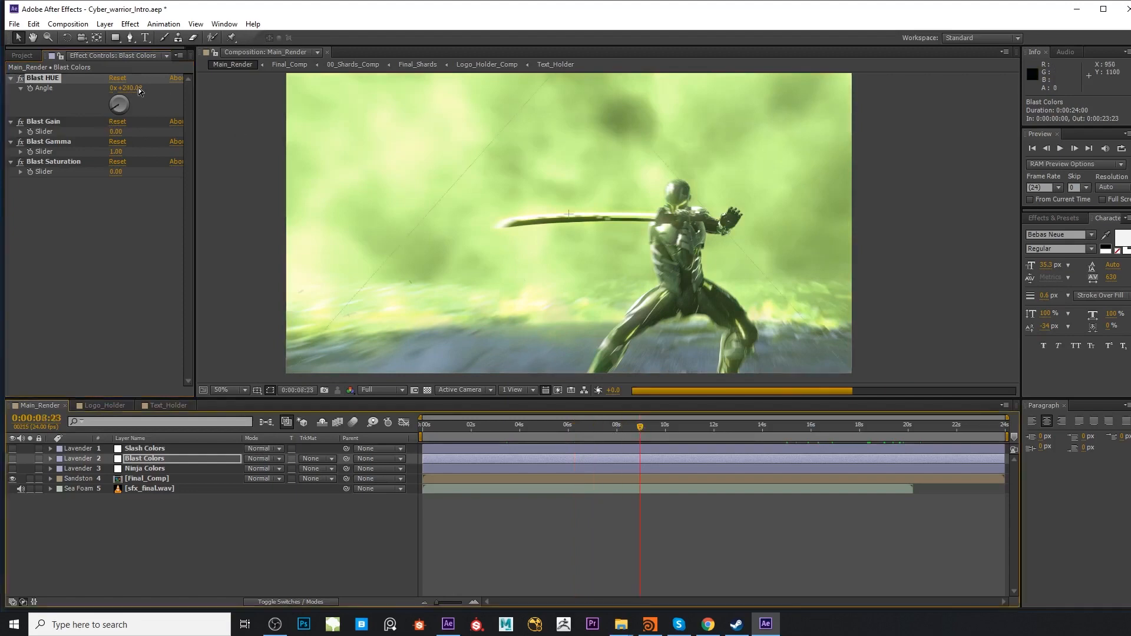
{"action": "left_click_drag", "start_coordinate": [115, 131], "coordinate": [153, 132]}
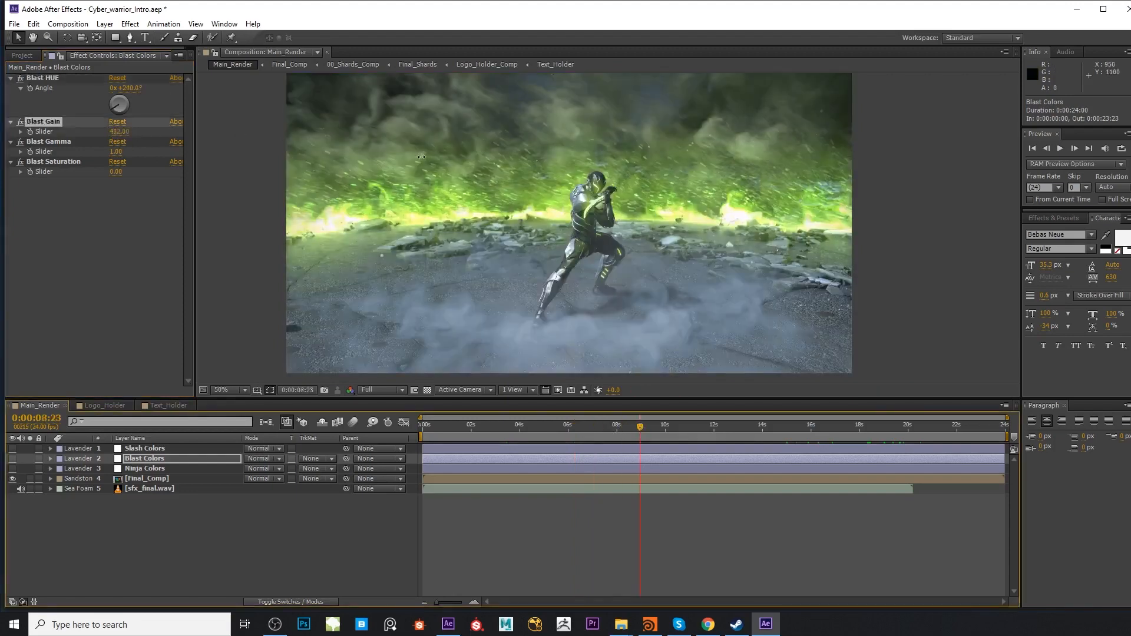
{"action": "key", "text": "ctrl+z"}
Set the Blast Gamma of the Blast Colors layer to -48, then try a higher Blast Saturation and reset it
{"action": "left_click_drag", "start_coordinate": [116, 152], "coordinate": [70, 152]}
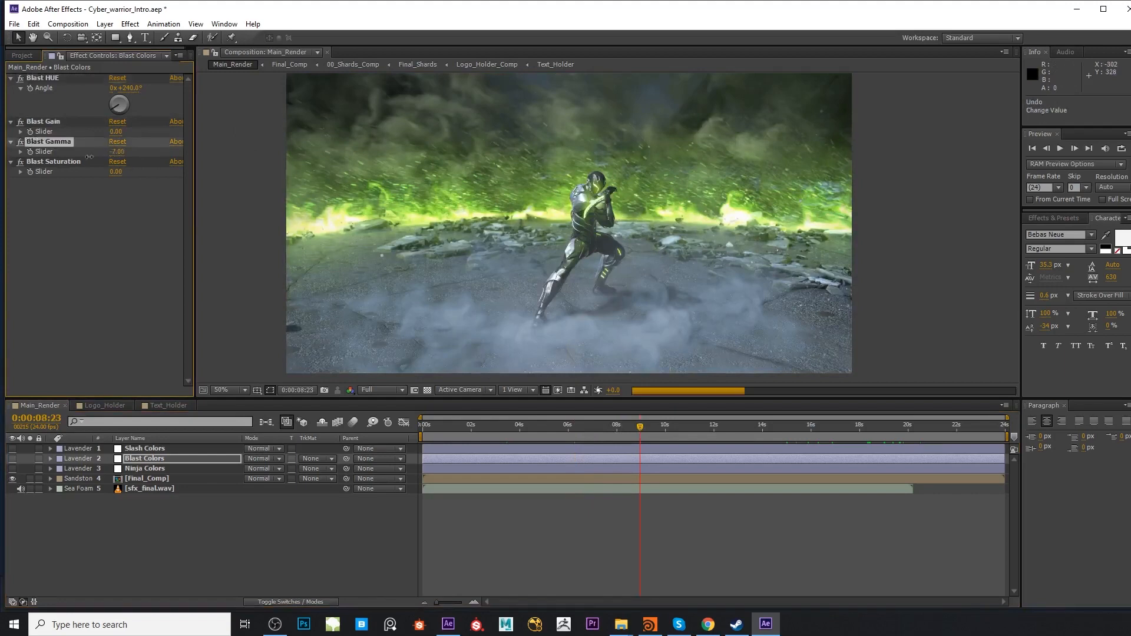
{"action": "left_click_drag", "start_coordinate": [197, 173], "coordinate": [122, 190]}
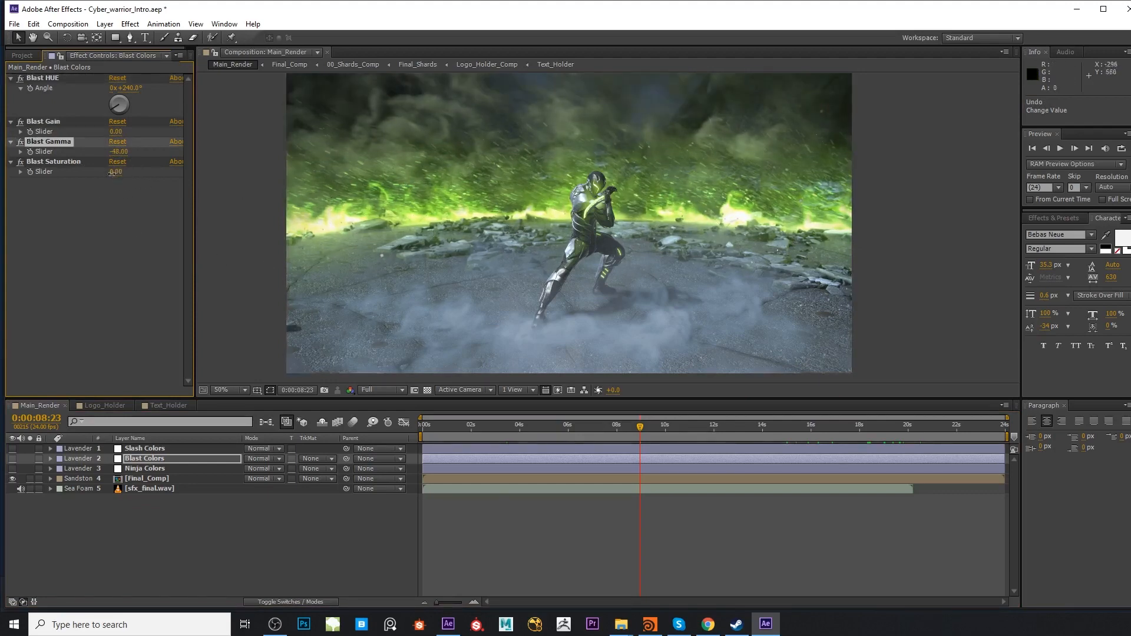
{"action": "left_click_drag", "start_coordinate": [116, 171], "coordinate": [186, 181]}
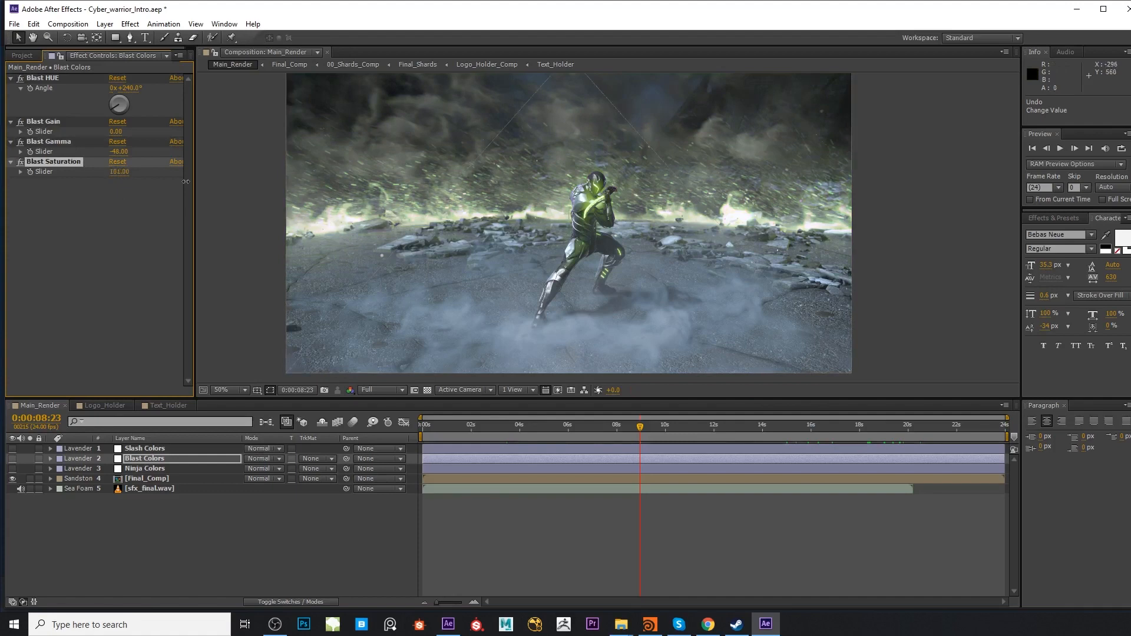
{"action": "left_click", "coordinate": [118, 161]}
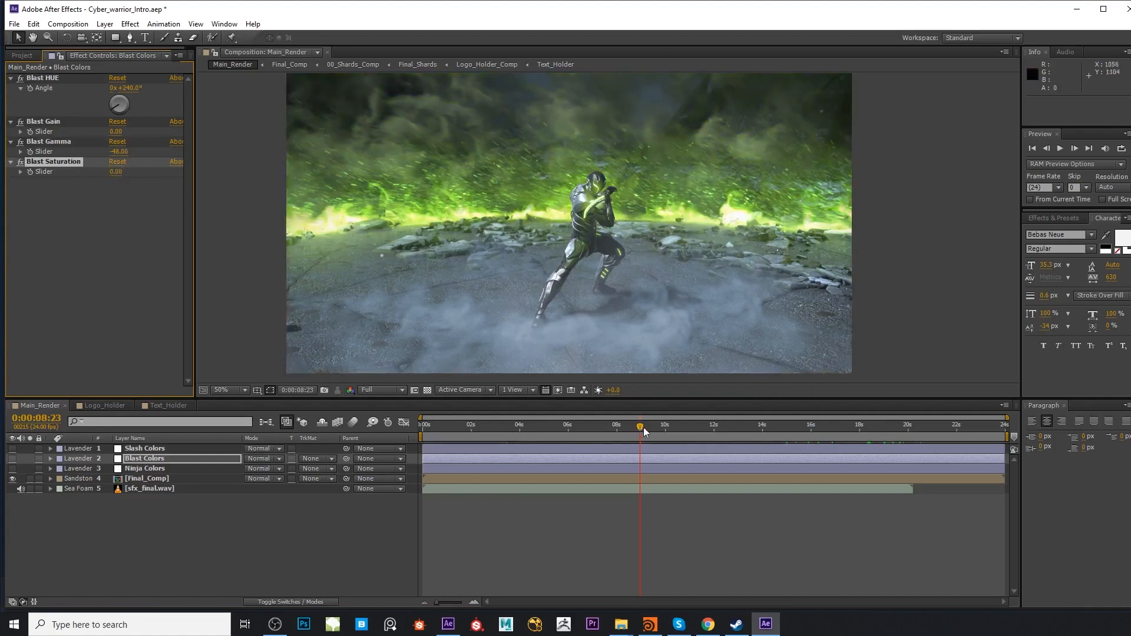
Go to 0:00:13:08 and set the Slash Hue angle of the Slash Colors layer to 1x+240° for green slashes
{"action": "left_click", "coordinate": [710, 431]}
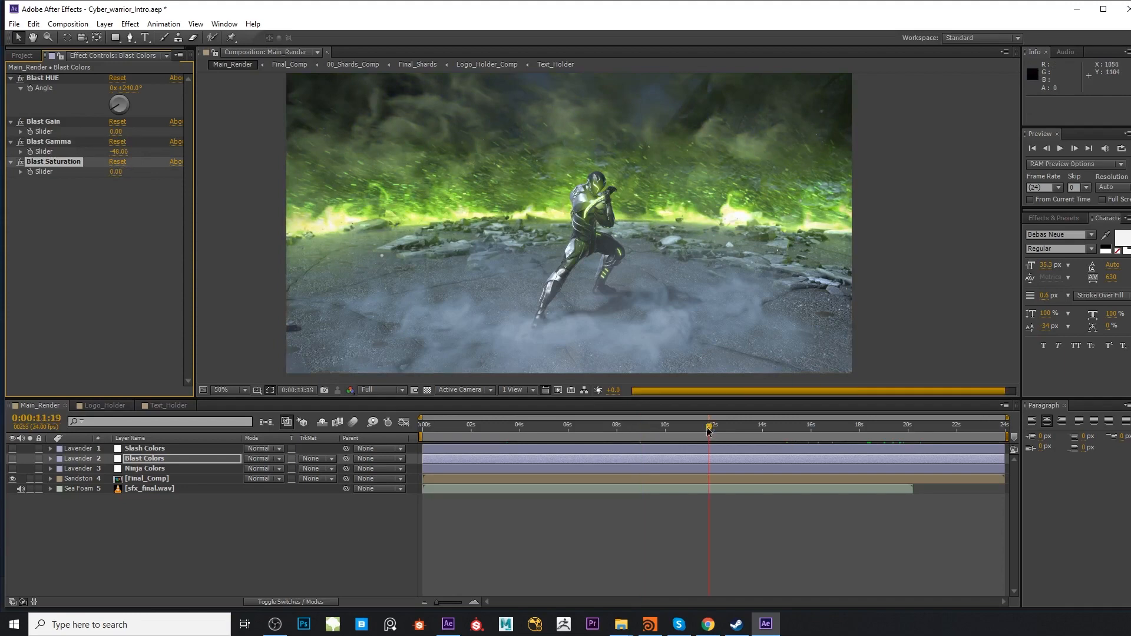
{"action": "left_click", "coordinate": [777, 427]}
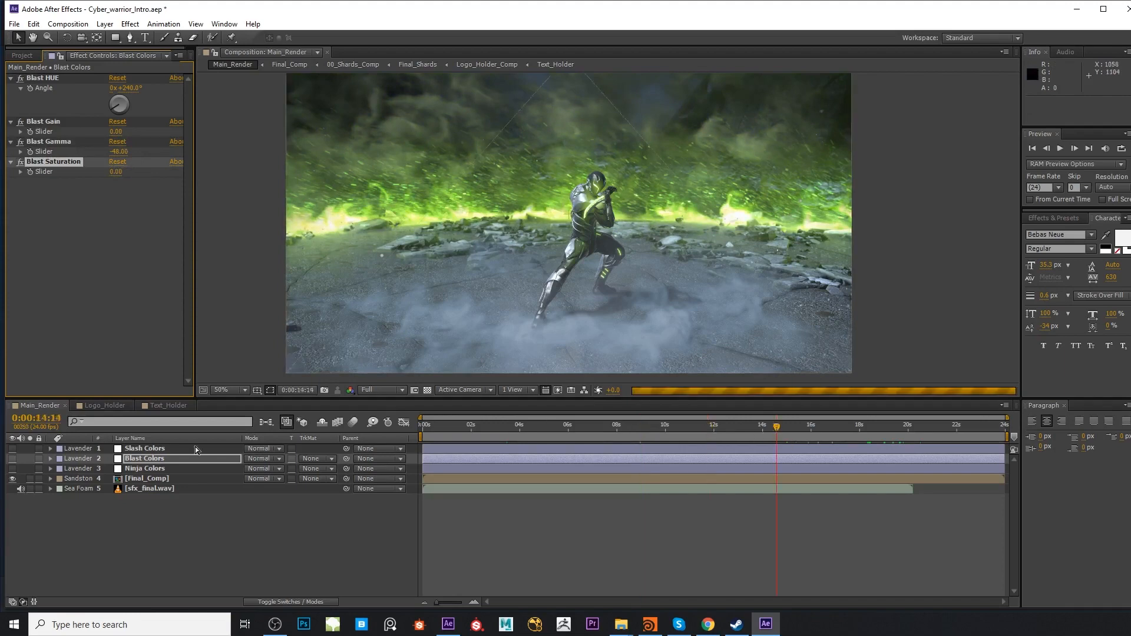
{"action": "left_click", "coordinate": [180, 448]}
{"action": "left_click", "coordinate": [745, 427]}
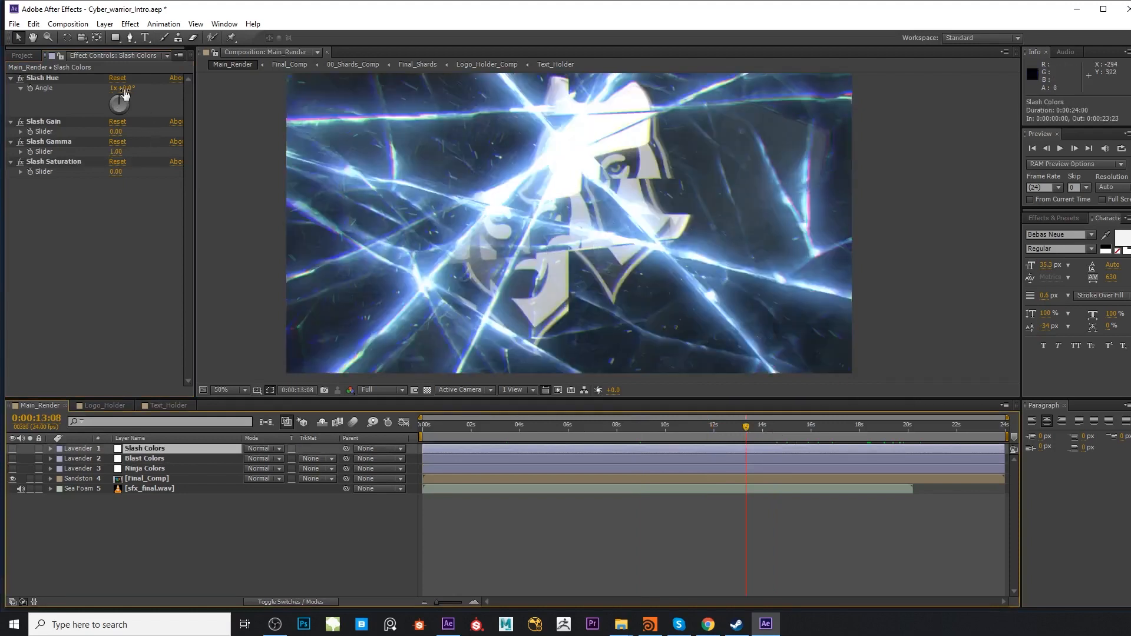
{"action": "left_click_drag", "start_coordinate": [124, 89], "coordinate": [260, 106]}
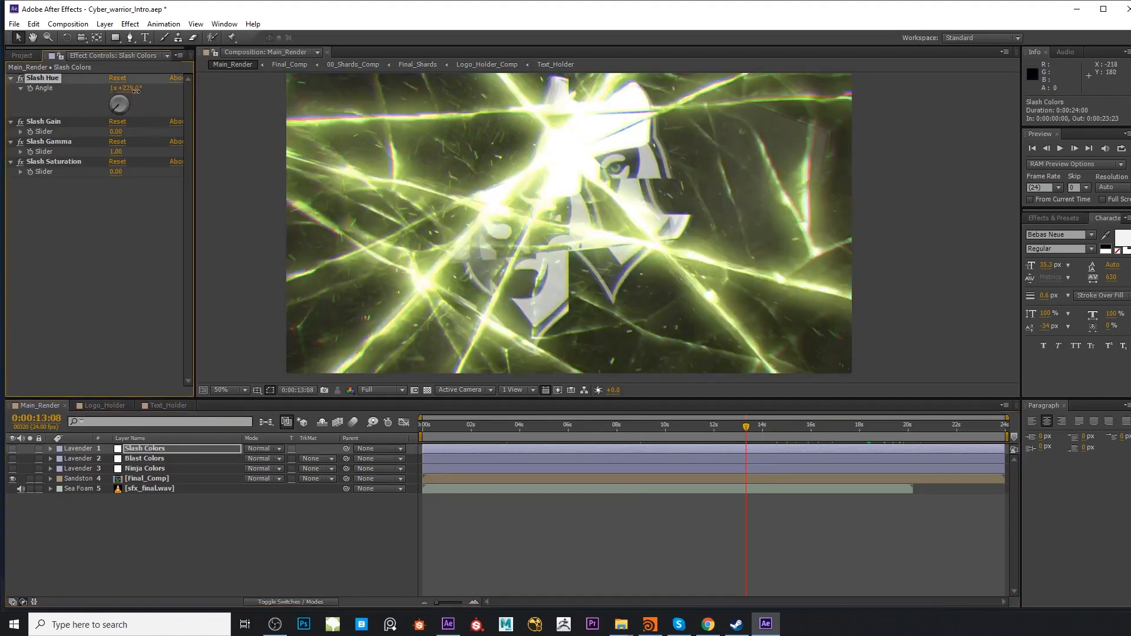
{"action": "left_click_drag", "start_coordinate": [131, 89], "coordinate": [139, 90]}
Set the Slash Gain to 130, lower the Slash Gamma below zero and set the Slash Saturation to 15
{"action": "left_click_drag", "start_coordinate": [117, 133], "coordinate": [139, 186]}
{"action": "left_click", "coordinate": [104, 163]}
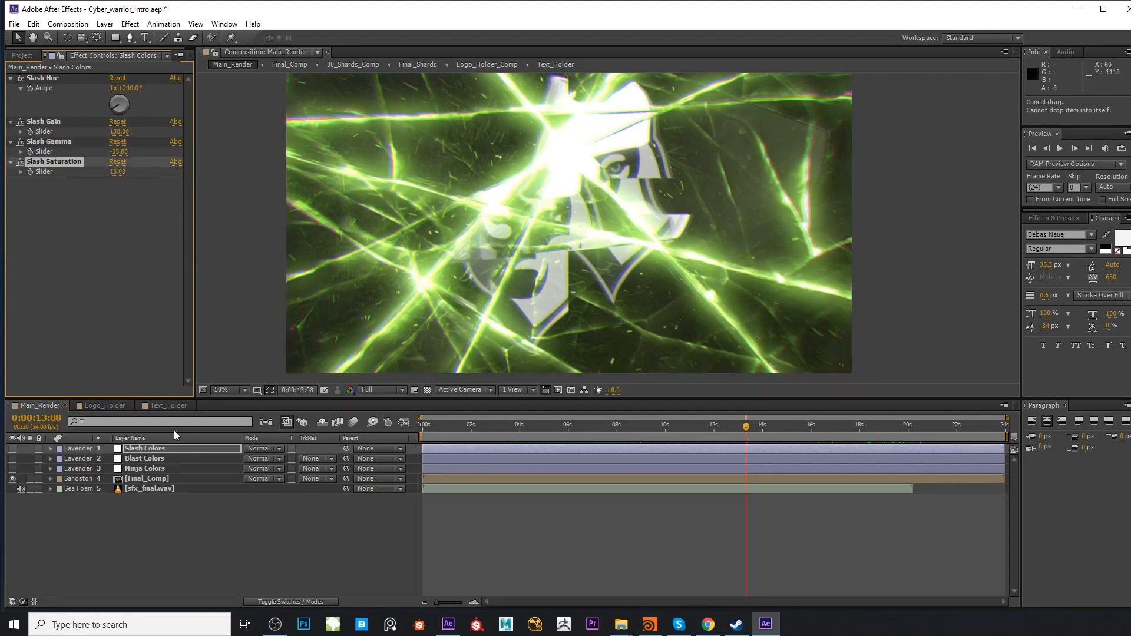
Send the Main_Render composition to the render queue as a pre-render
{"action": "left_click", "coordinate": [22, 55]}
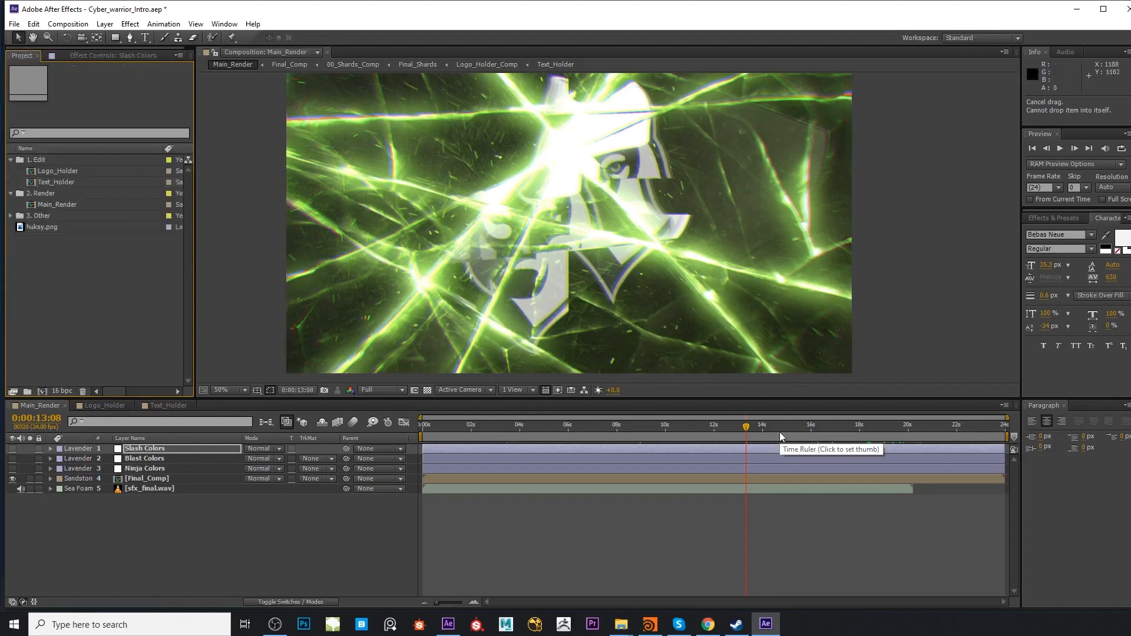
{"action": "left_click", "coordinate": [68, 24]}
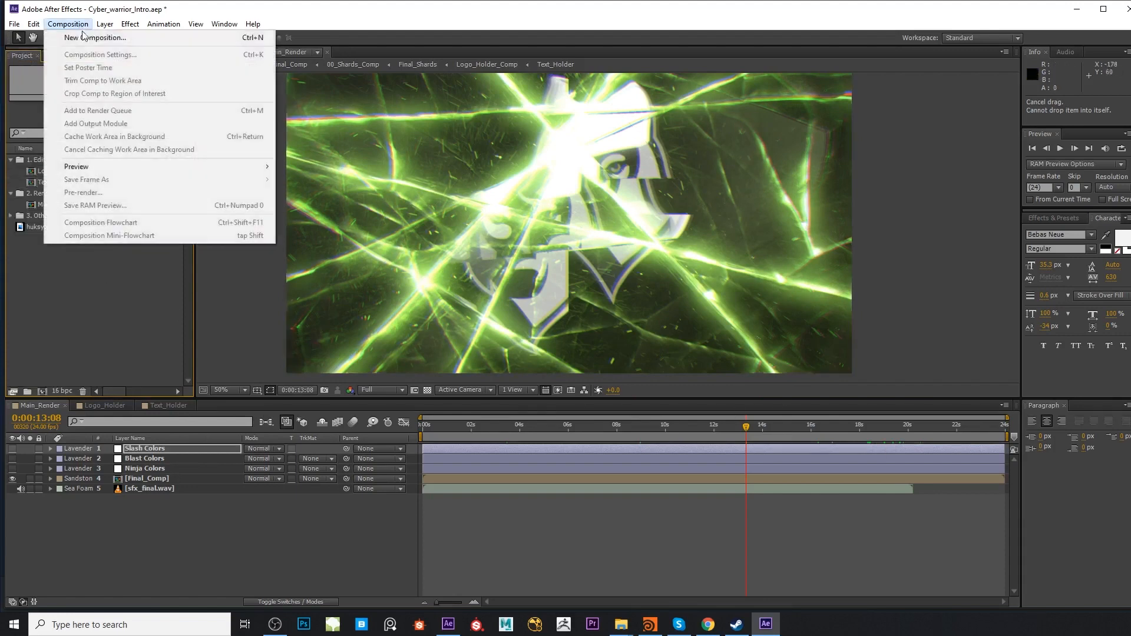
{"action": "left_click", "coordinate": [77, 5]}
{"action": "left_click", "coordinate": [559, 534]}
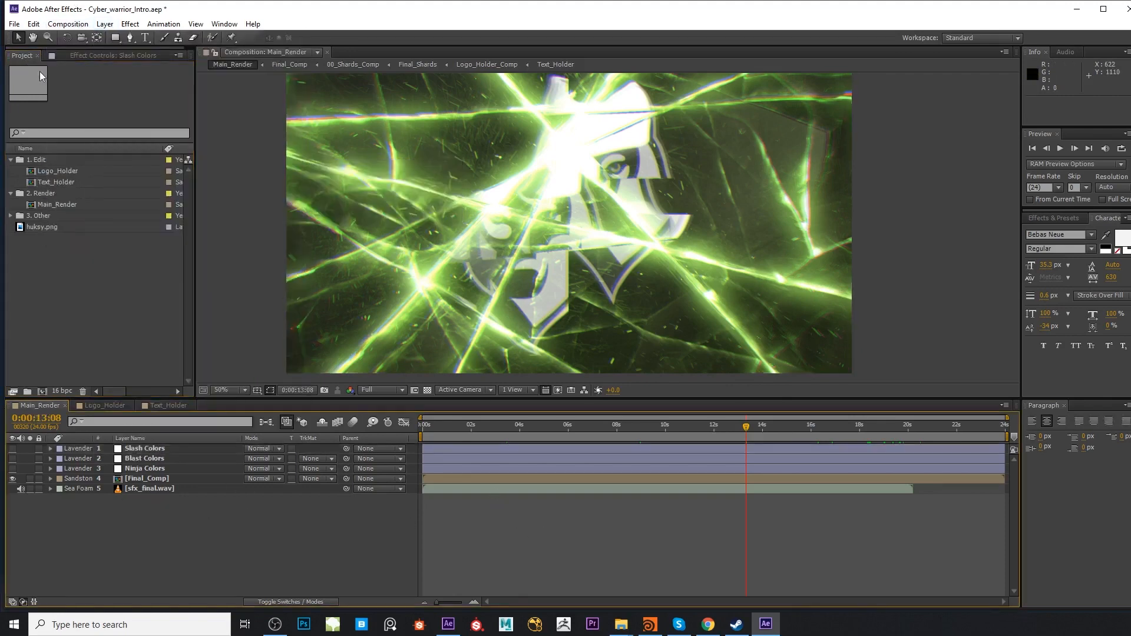
{"action": "left_click", "coordinate": [68, 24]}
{"action": "mouse_move", "coordinate": [147, 168]}
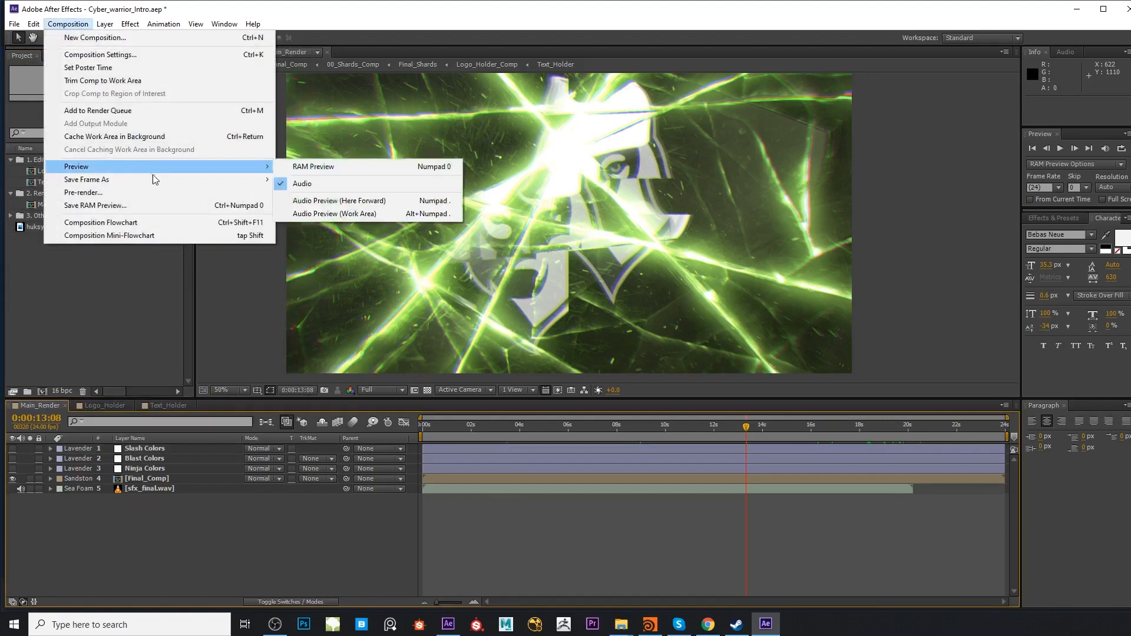
{"action": "left_click", "coordinate": [160, 193]}
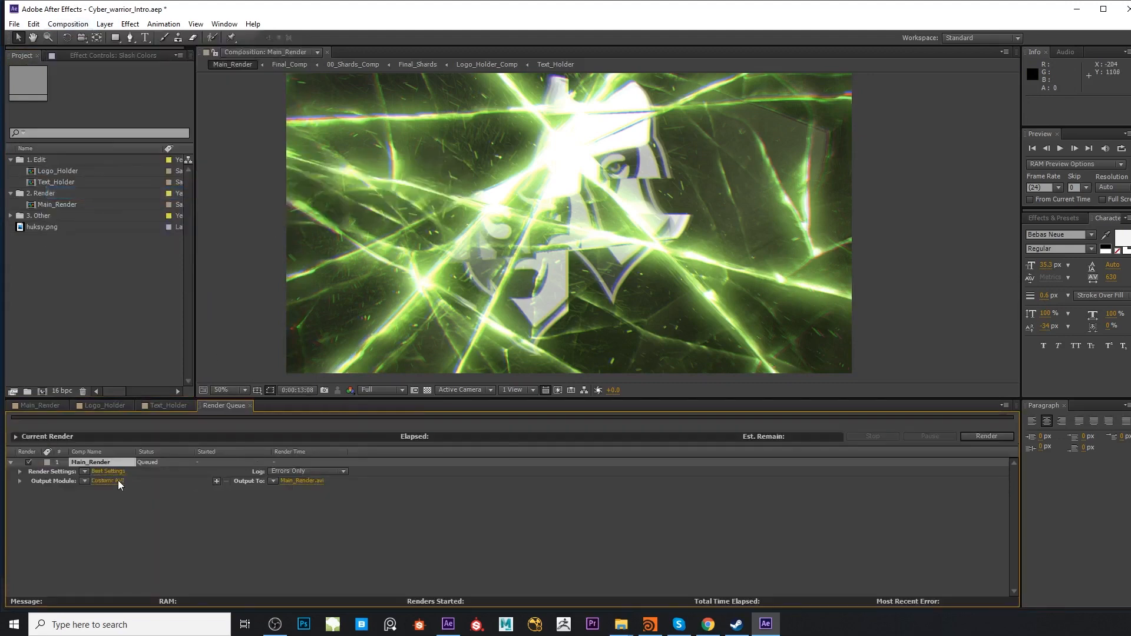
Set the Main_Render output module to H.264, keep its video bitrate options and enable audio output
{"action": "left_click", "coordinate": [107, 481]}
{"action": "left_click", "coordinate": [823, 149]}
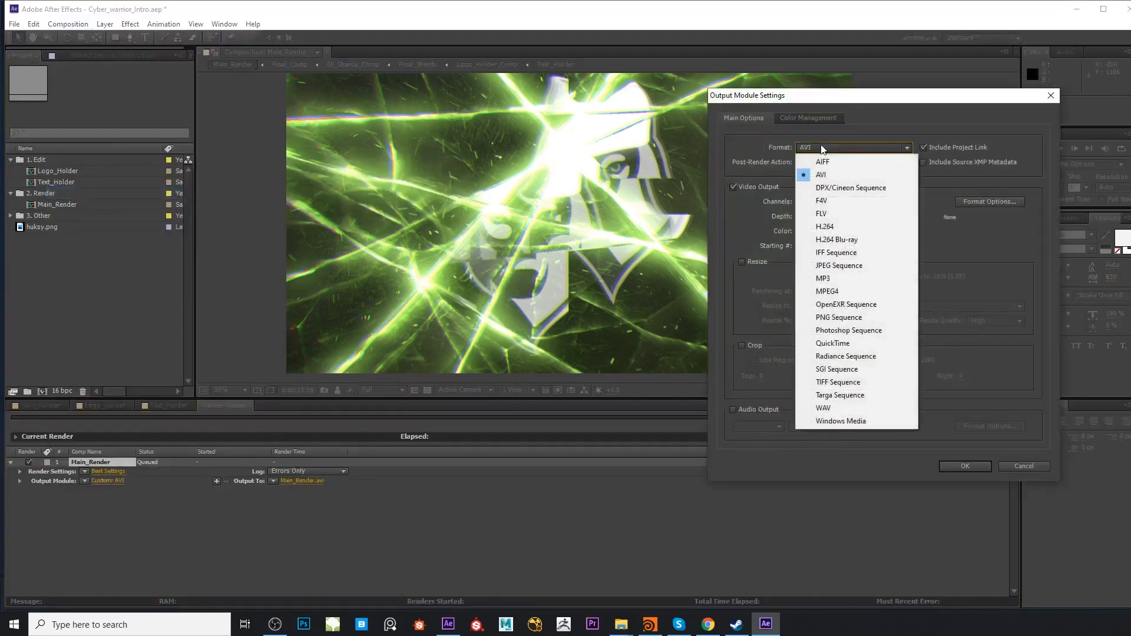
{"action": "left_click", "coordinate": [884, 227]}
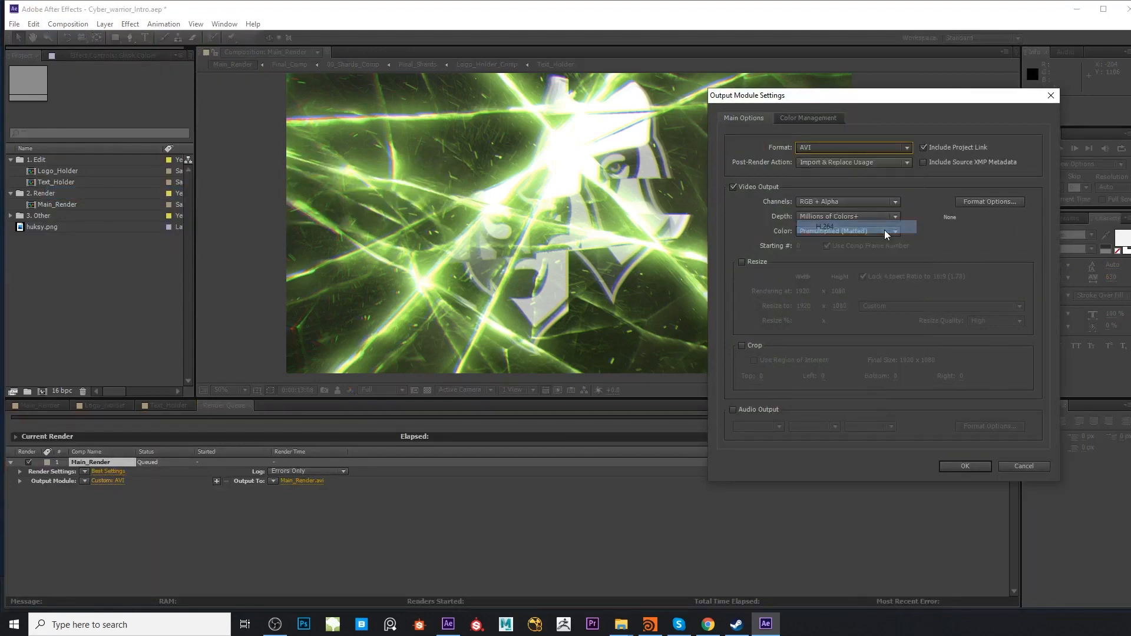
{"action": "left_click", "coordinate": [976, 204]}
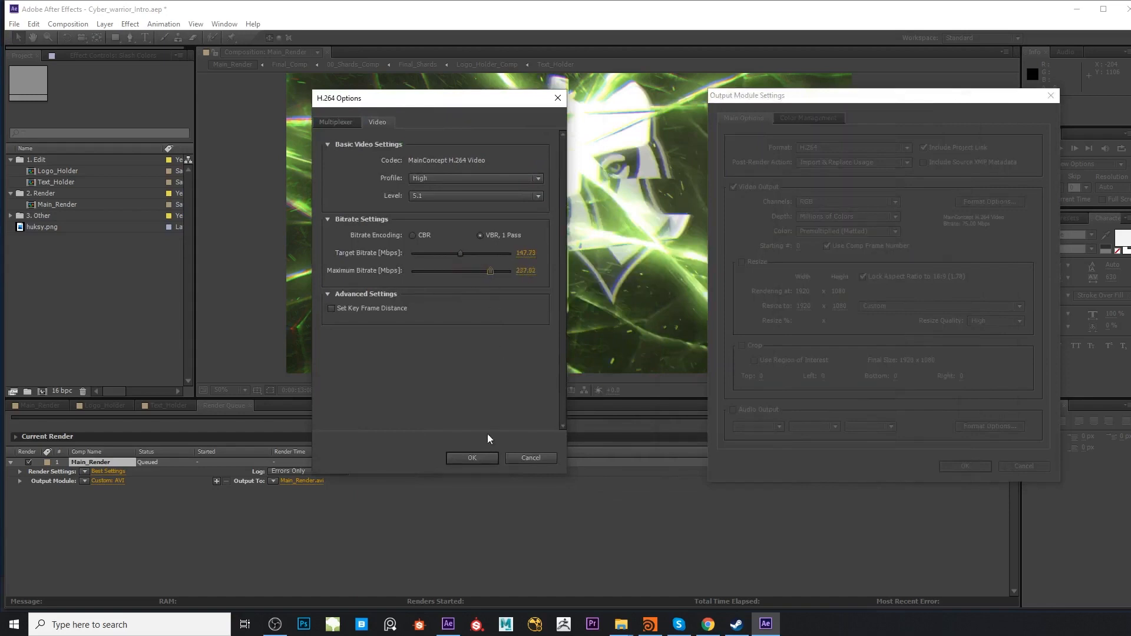
{"action": "left_click", "coordinate": [474, 457]}
{"action": "left_click", "coordinate": [772, 411]}
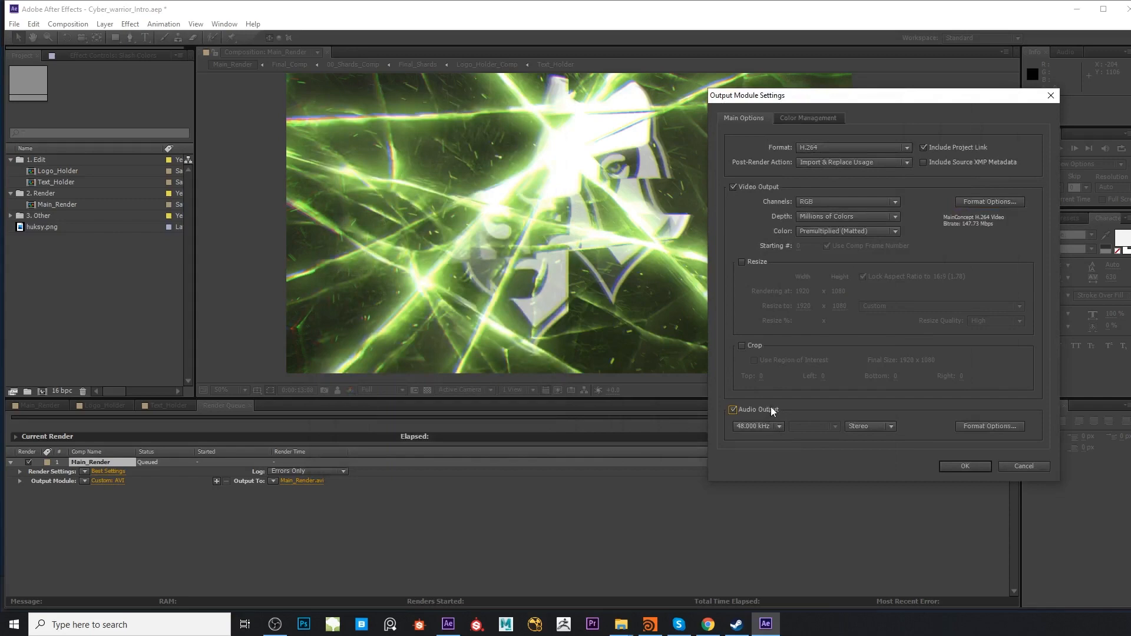
{"action": "left_click", "coordinate": [966, 466]}
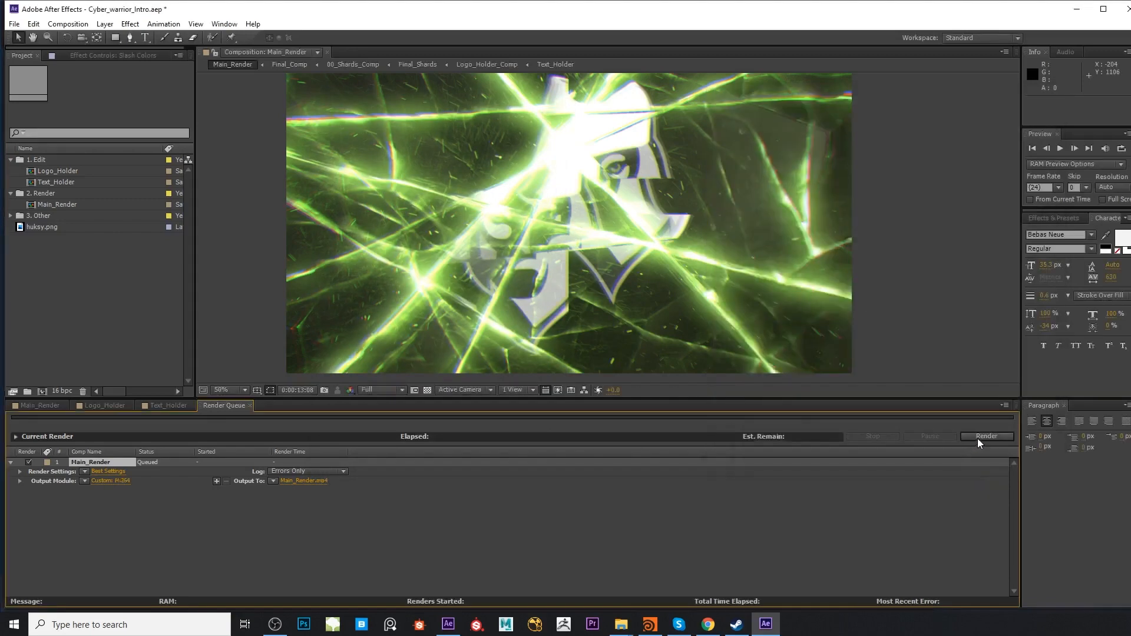